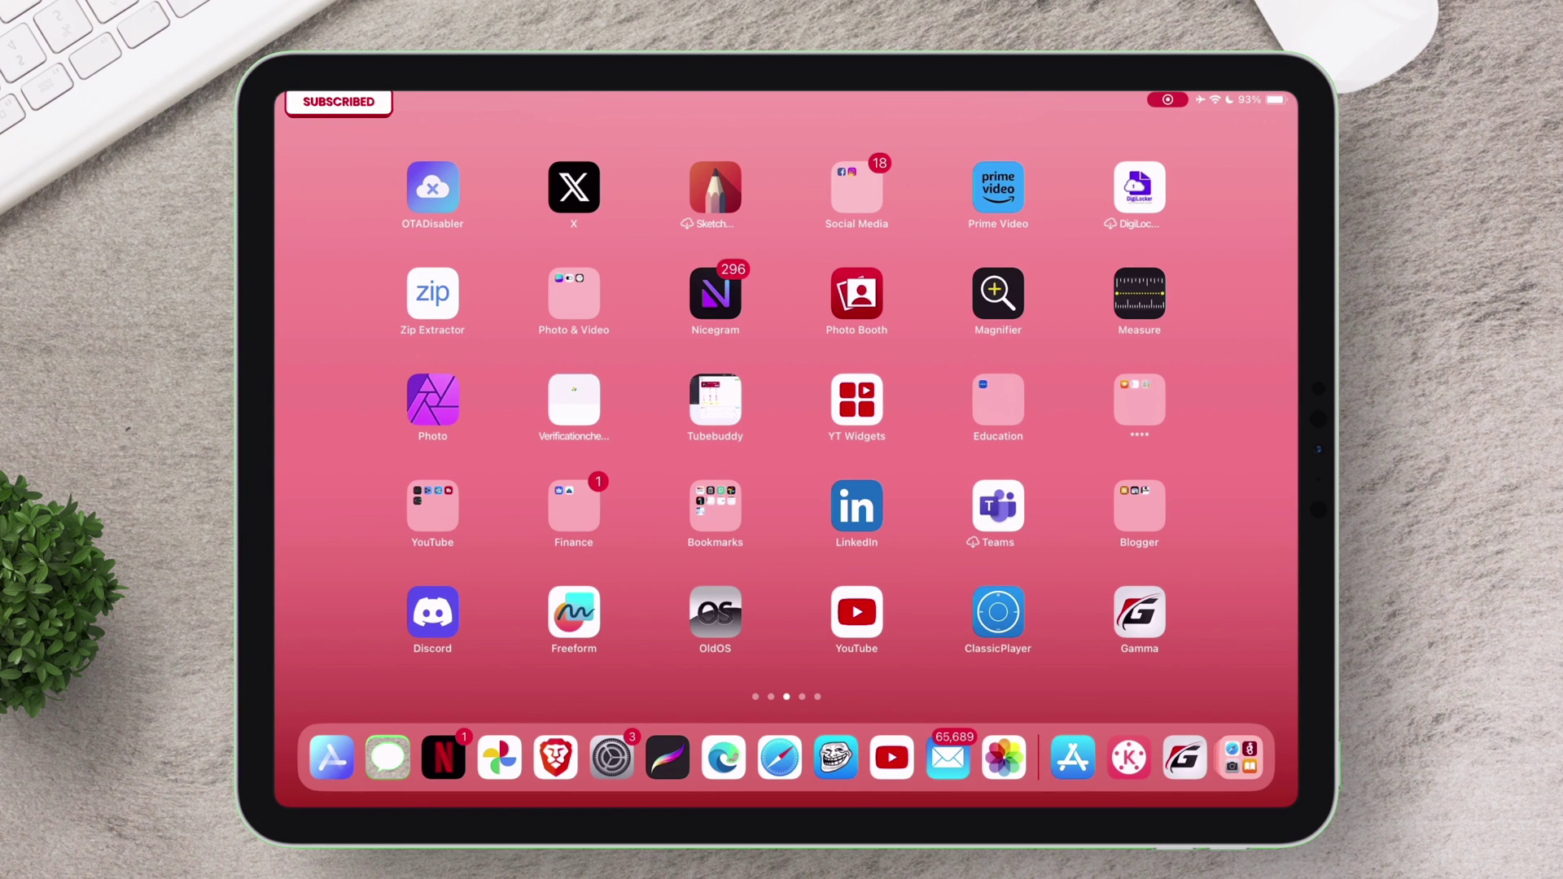
- Search the App Store for 'gamma' and open the Gamma – Game Emulator page
{"action": "left_click", "coordinate": [330, 757]}
{"action": "left_click", "coordinate": [448, 177]}
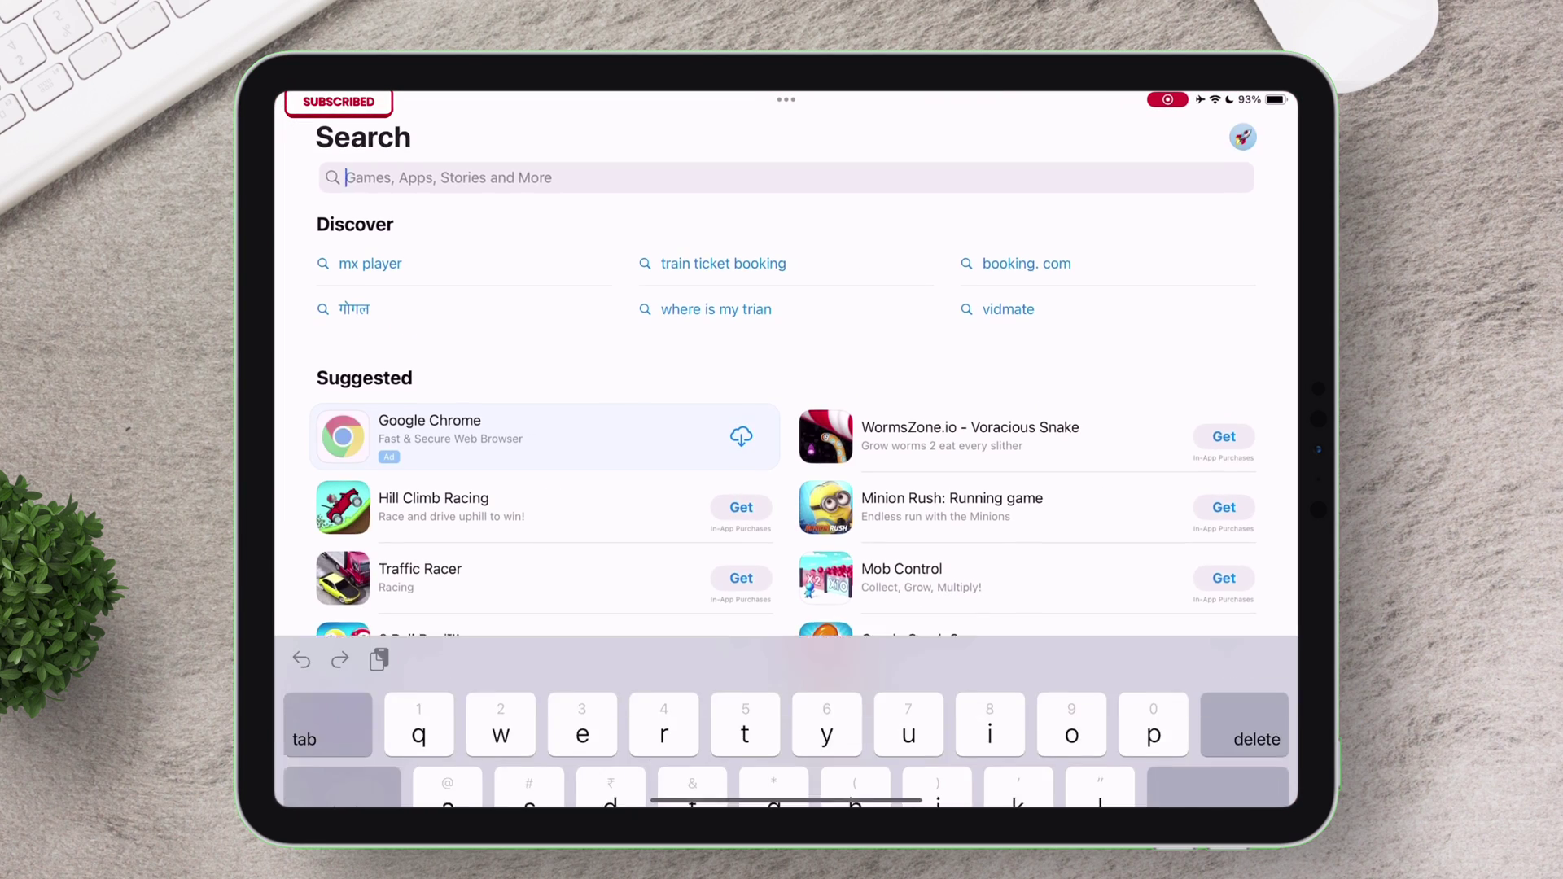
{"action": "type", "text": "gamma"}
{"action": "key", "text": "Return"}
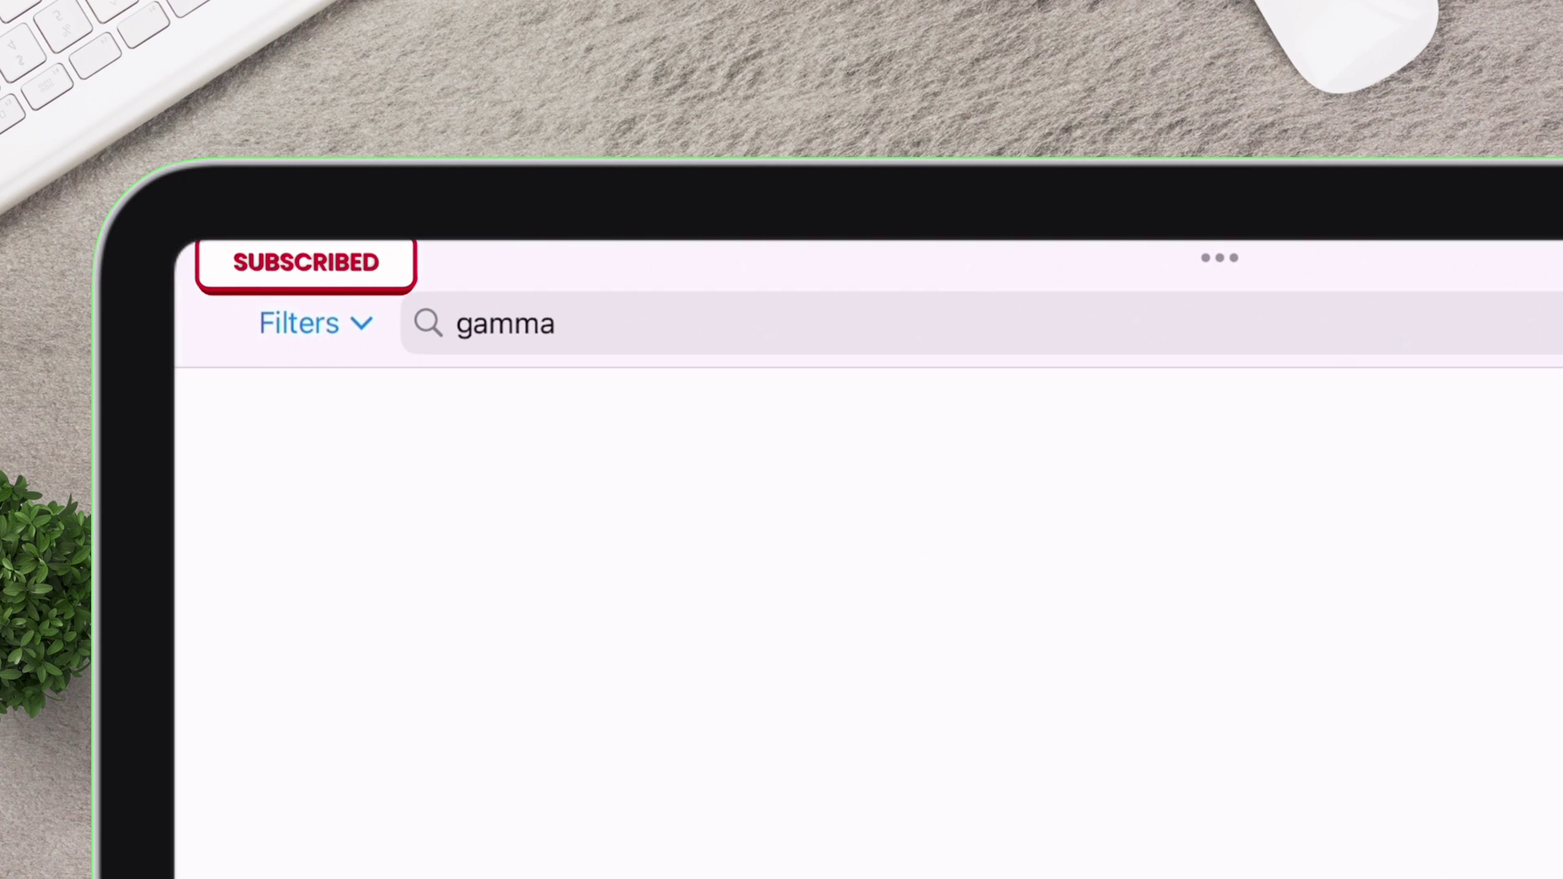
{"action": "left_click", "coordinate": [1309, 566]}
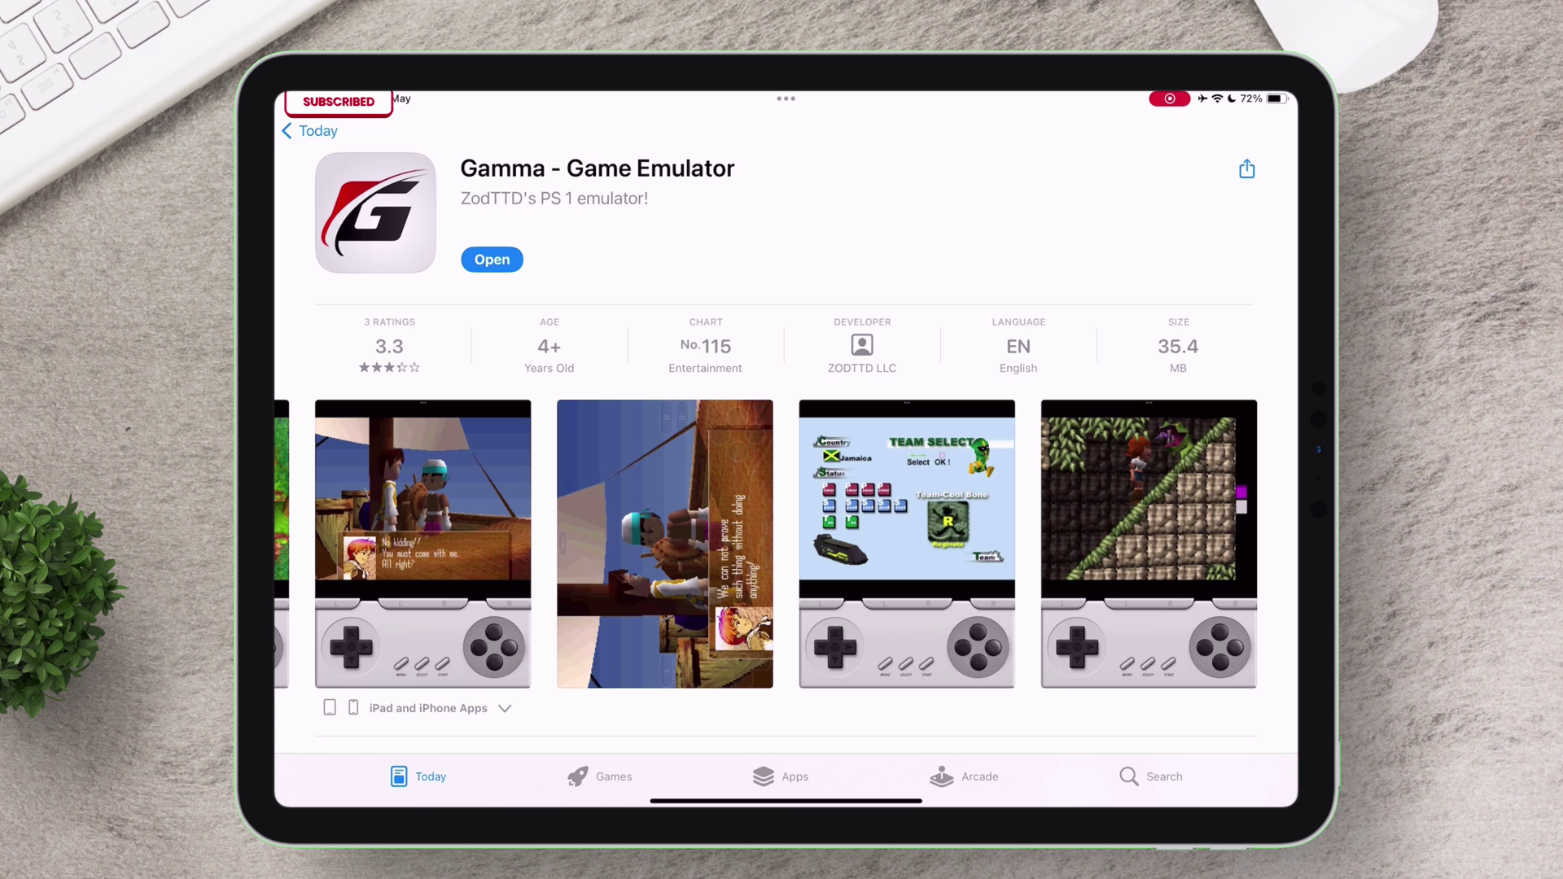
- Launch Gamma, accept its terms alert and answer the tracking prompt
{"action": "left_click", "coordinate": [492, 259]}
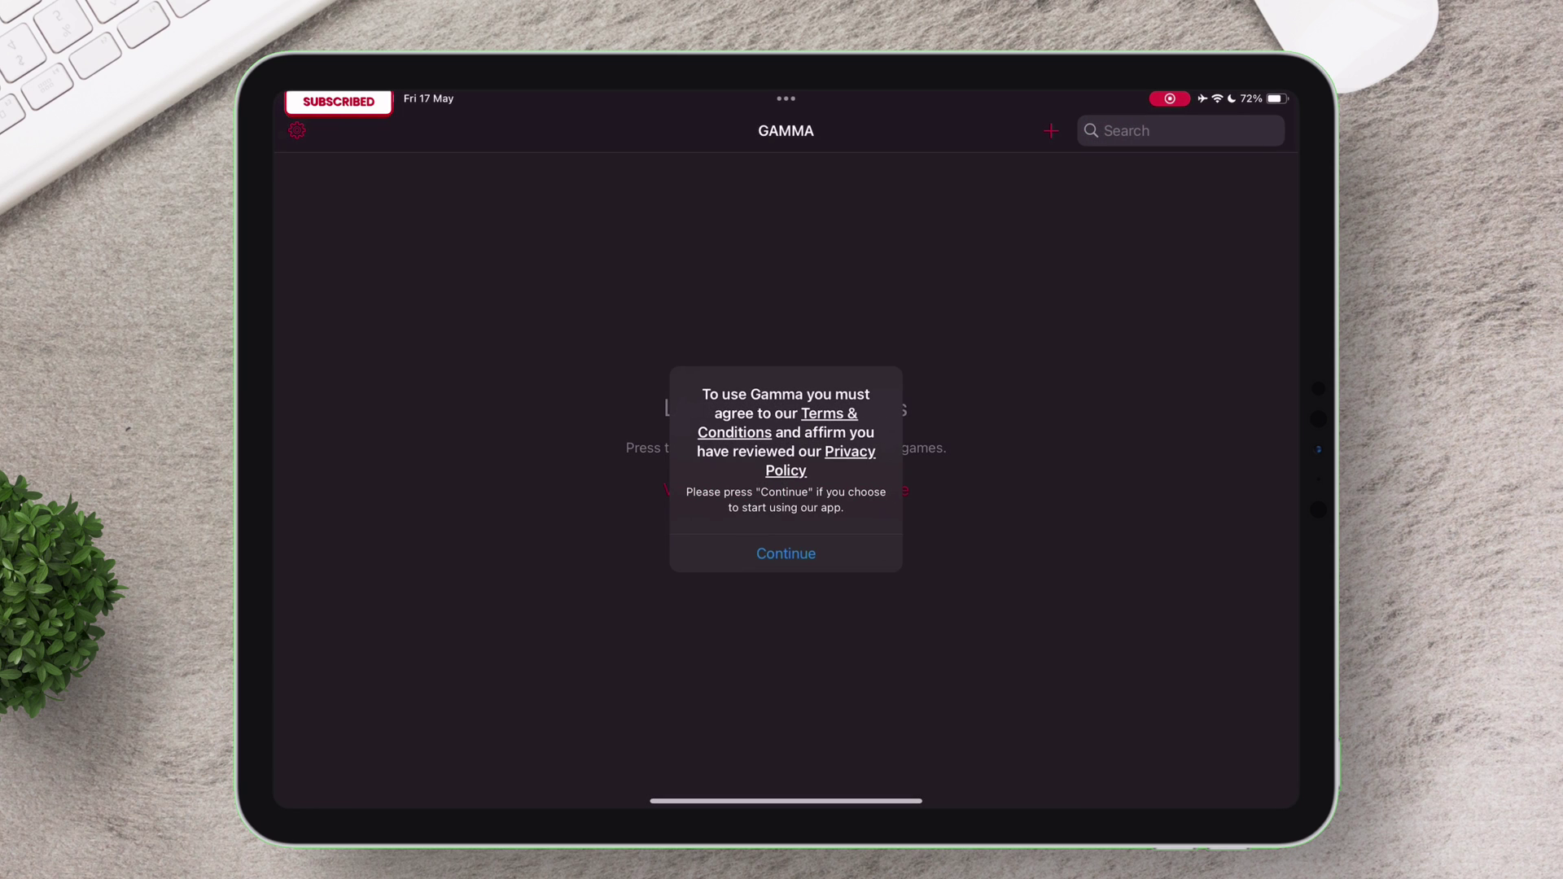
{"action": "left_click", "coordinate": [786, 552]}
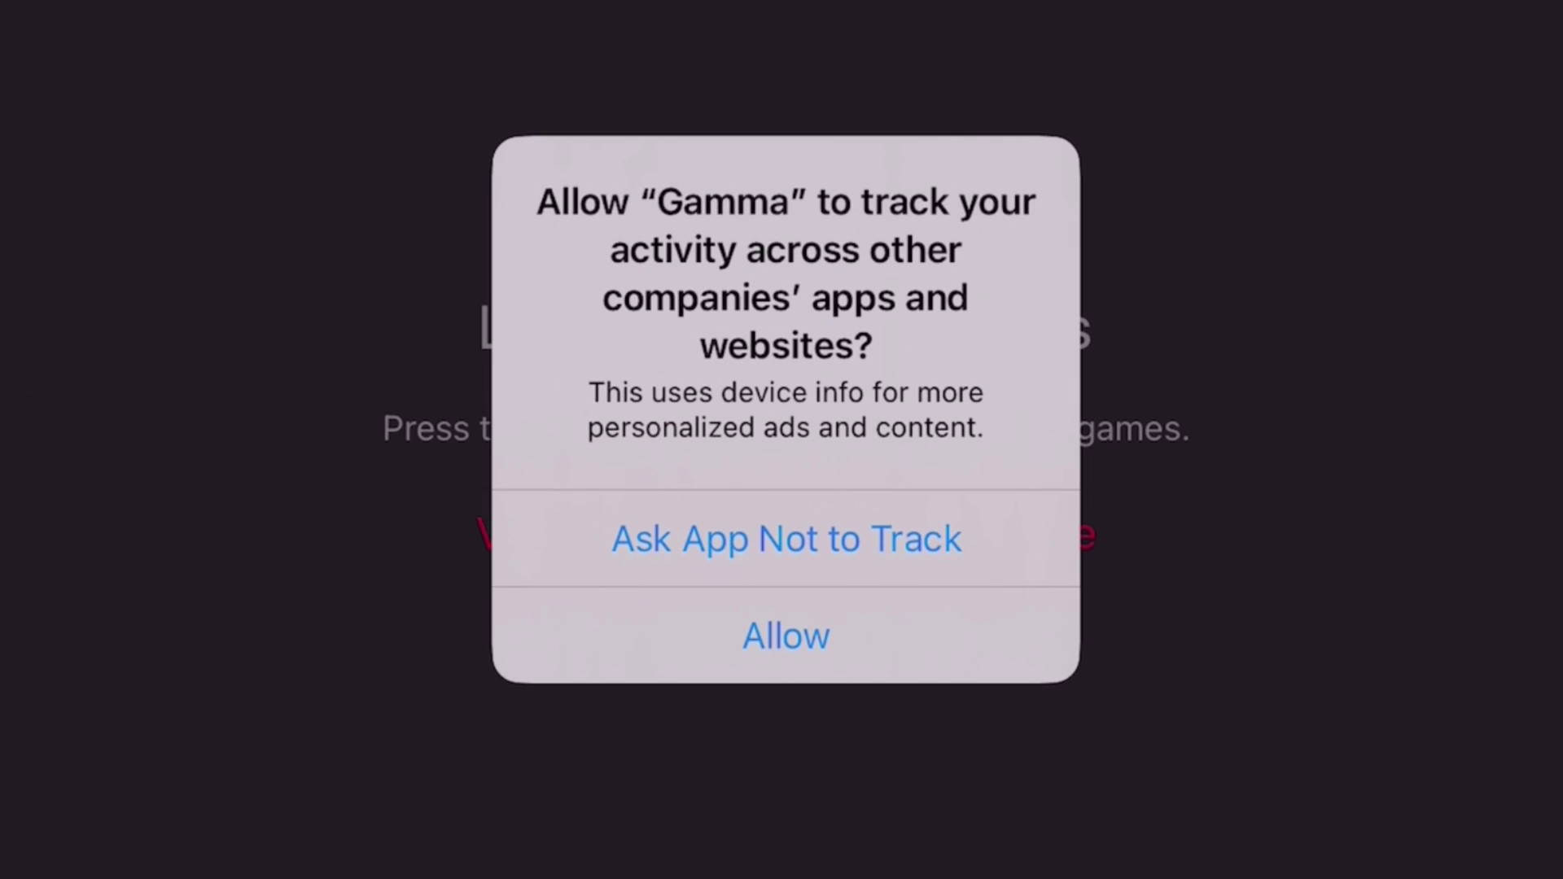
{"action": "left_click", "coordinate": [785, 538]}
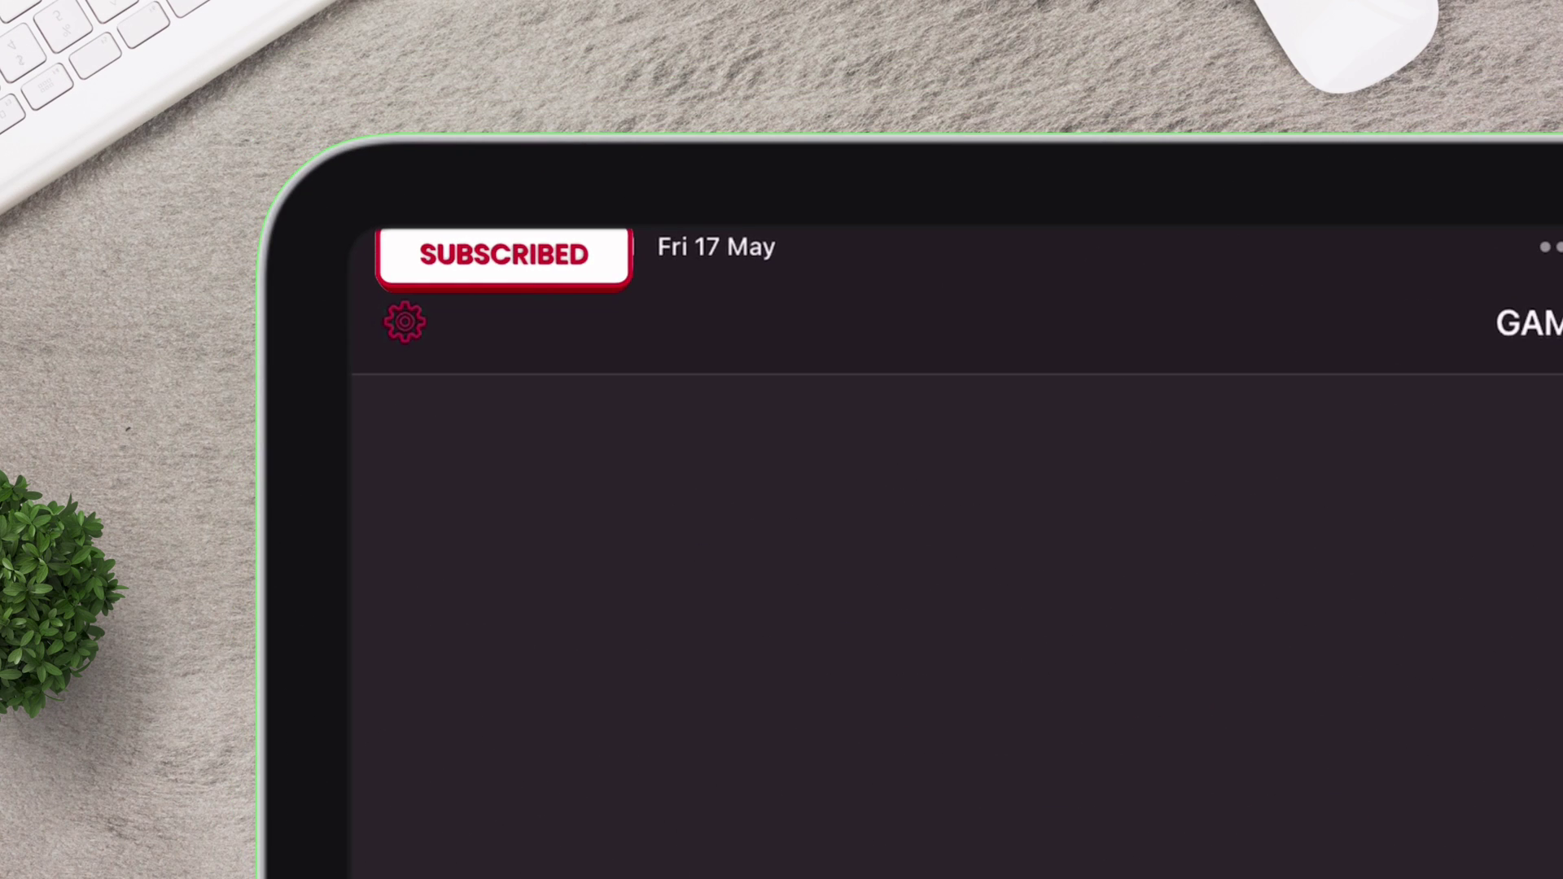
- Check Gamma's emulation settings, where bios.bin shows NOT INSTALLED, then close Gamma
{"action": "left_click", "coordinate": [405, 322]}
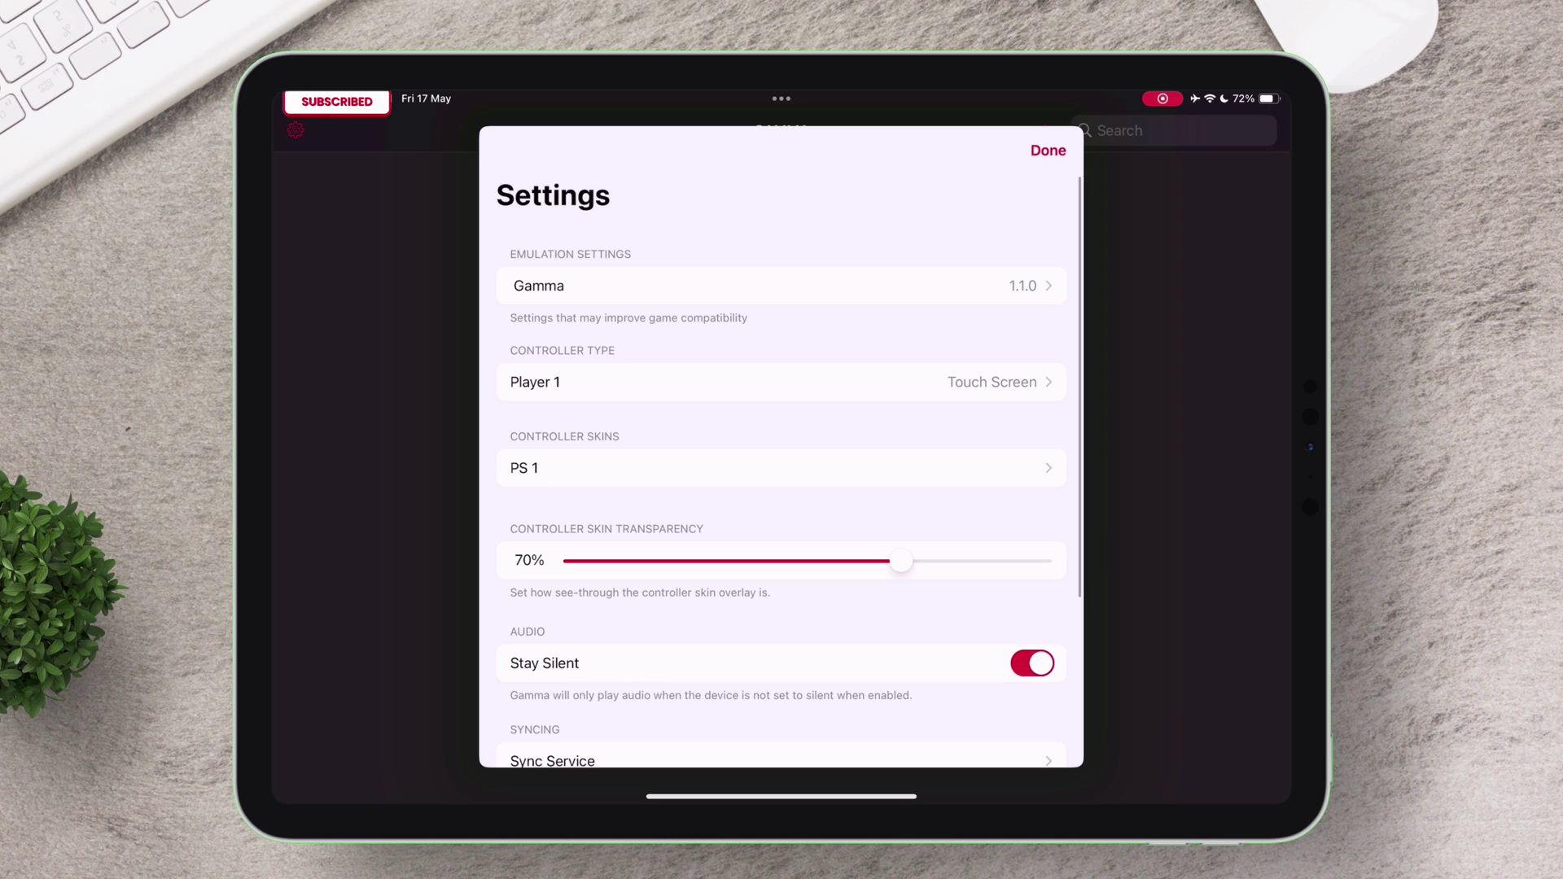
{"action": "left_click", "coordinate": [538, 285]}
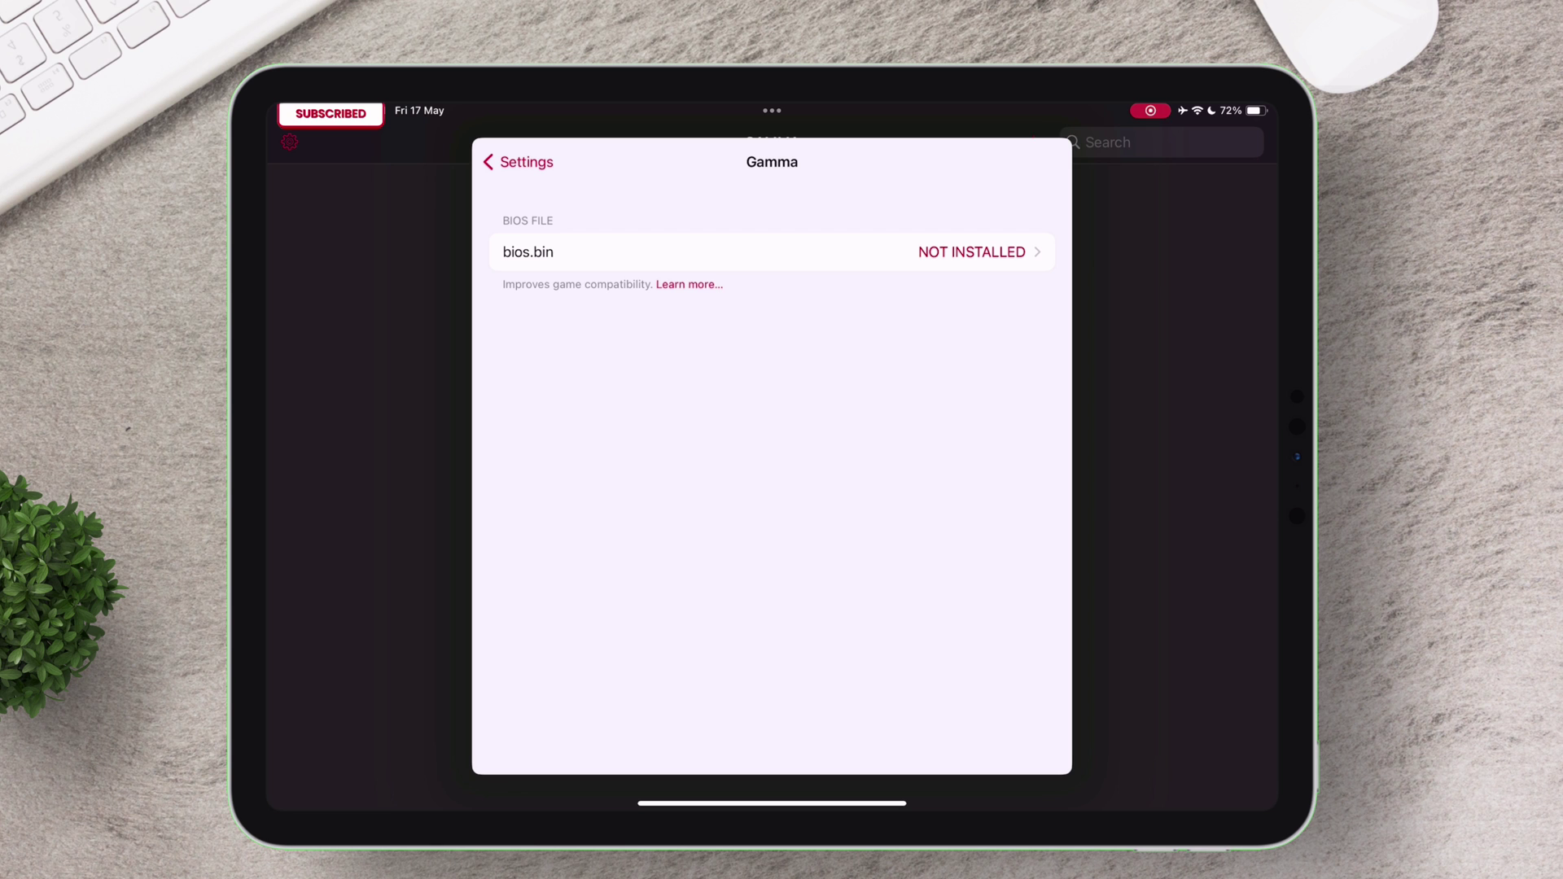
{"action": "left_click_drag", "start_coordinate": [772, 804], "coordinate": [896, 456]}
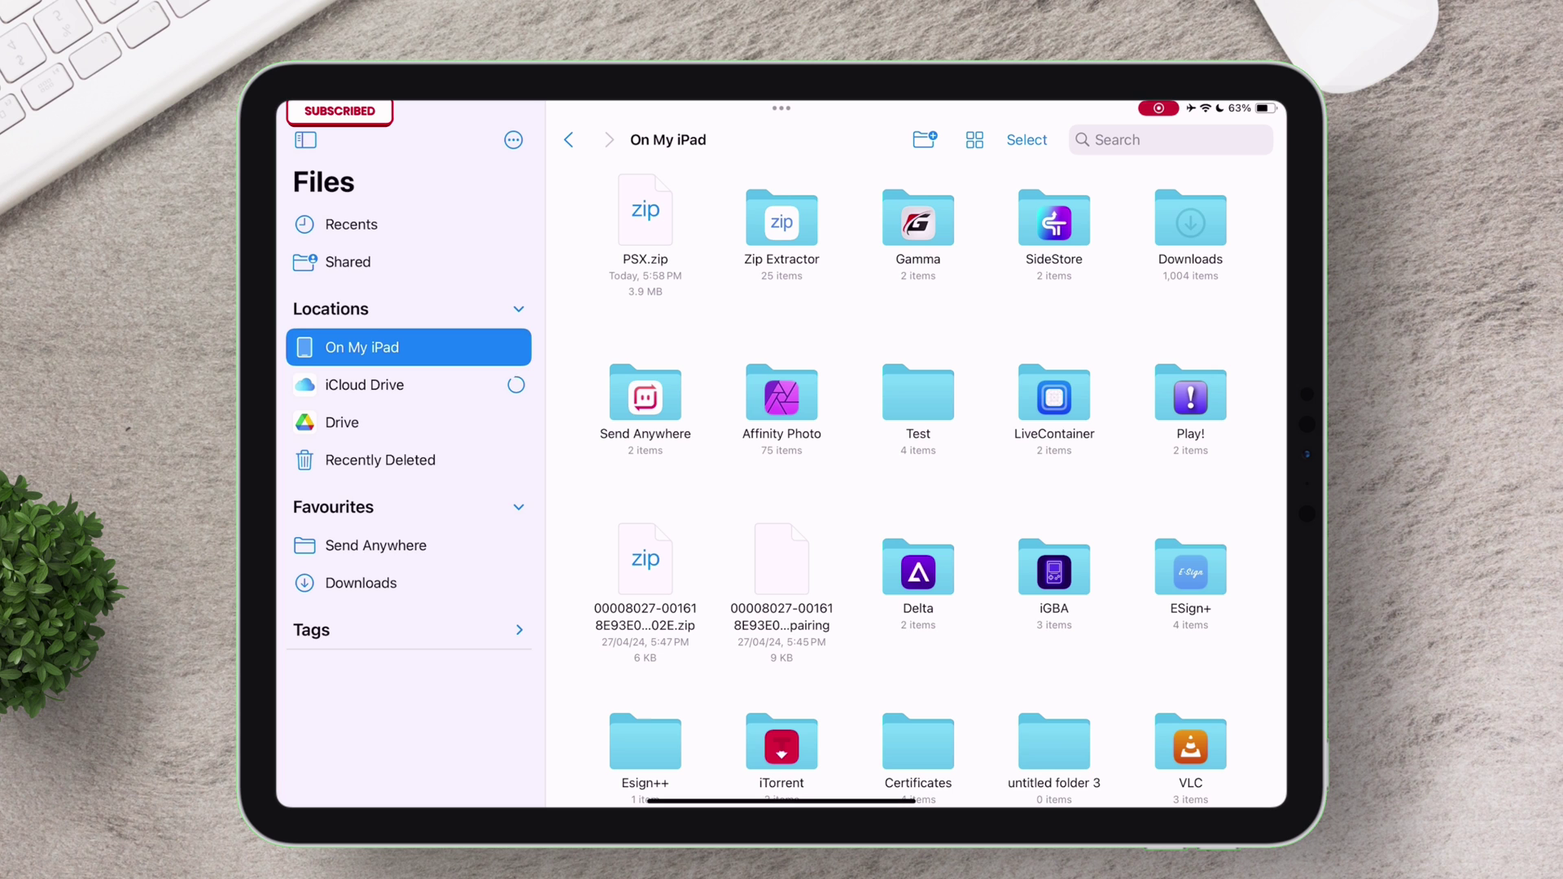
- Open the PSX folder at the bottom of On My iPad, holding 15 BIOS files
{"action": "scroll", "coordinate": [916, 488], "scroll_direction": "down", "scroll_amount": 20}
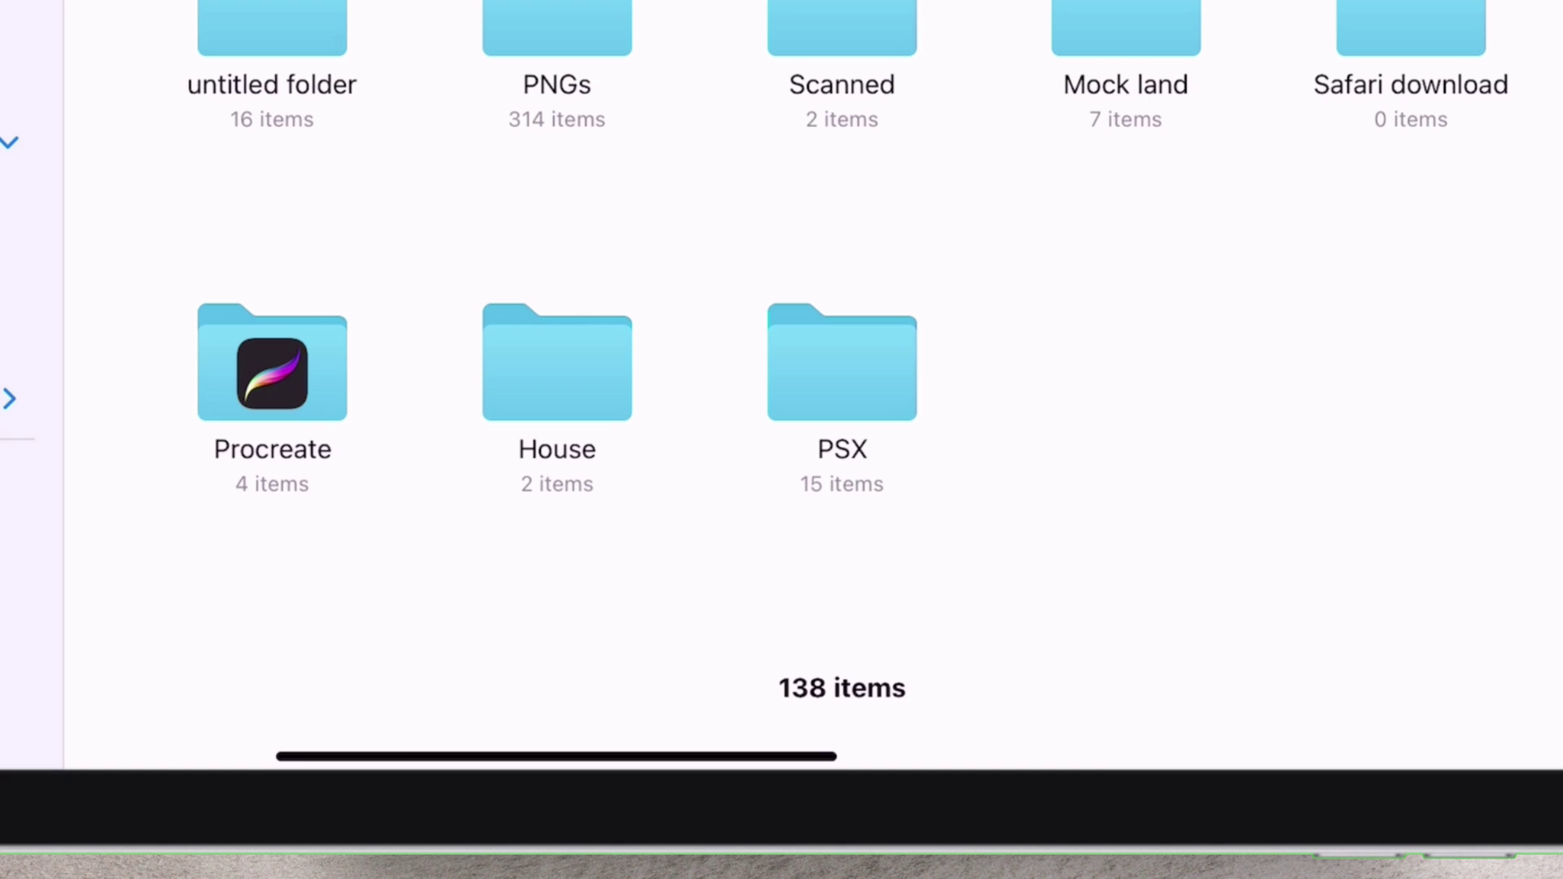
{"action": "left_click", "coordinate": [842, 363]}
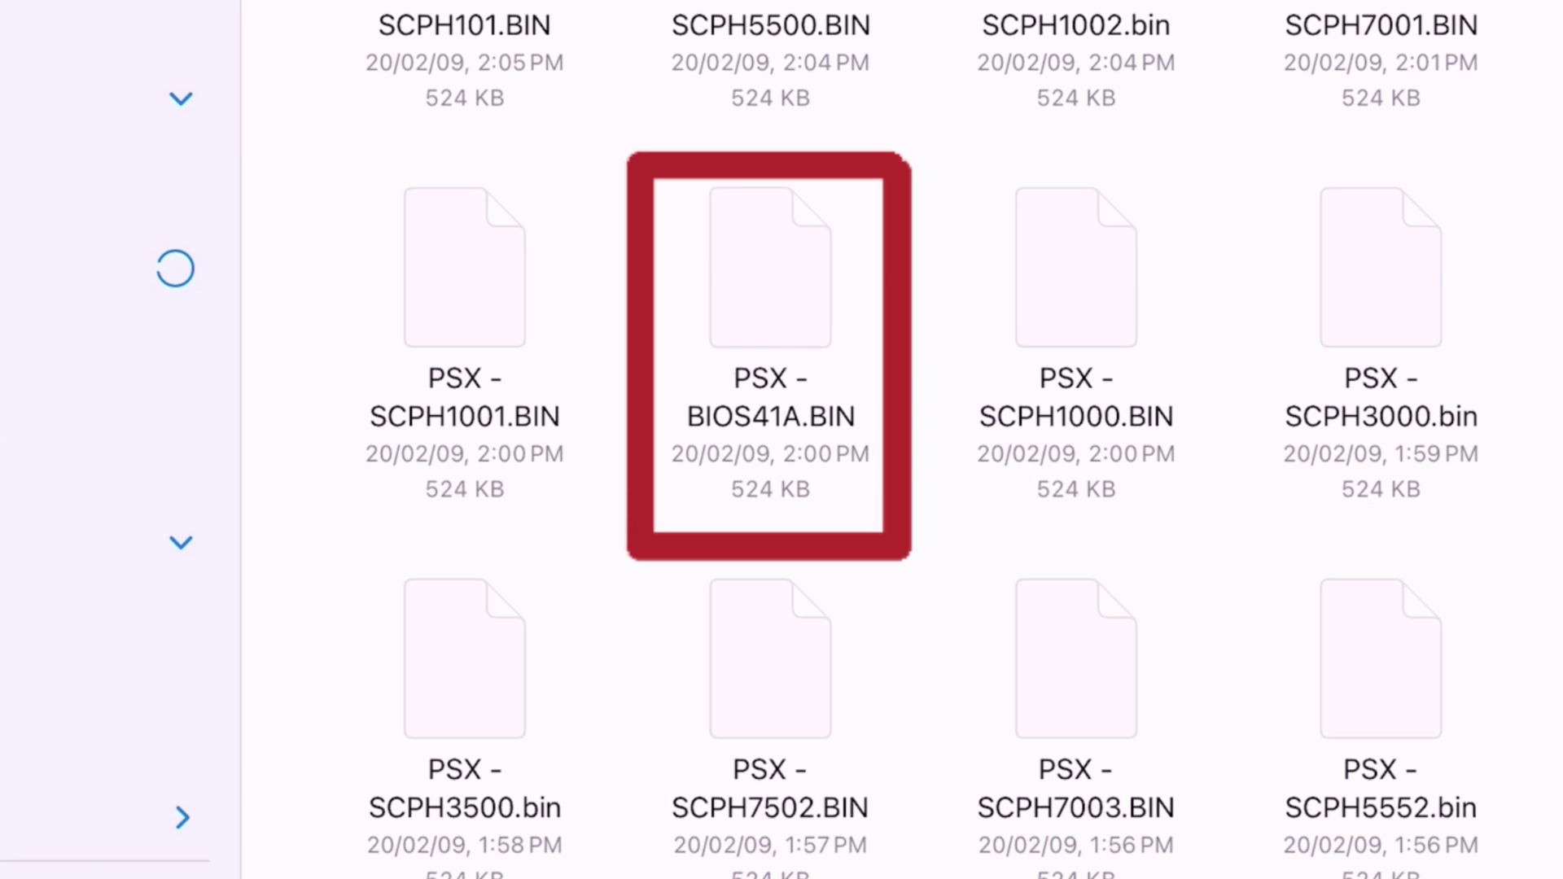
- Rename PSX - BIOS41A.BIN to BIOS.BIN
{"action": "right_click", "coordinate": [770, 269]}
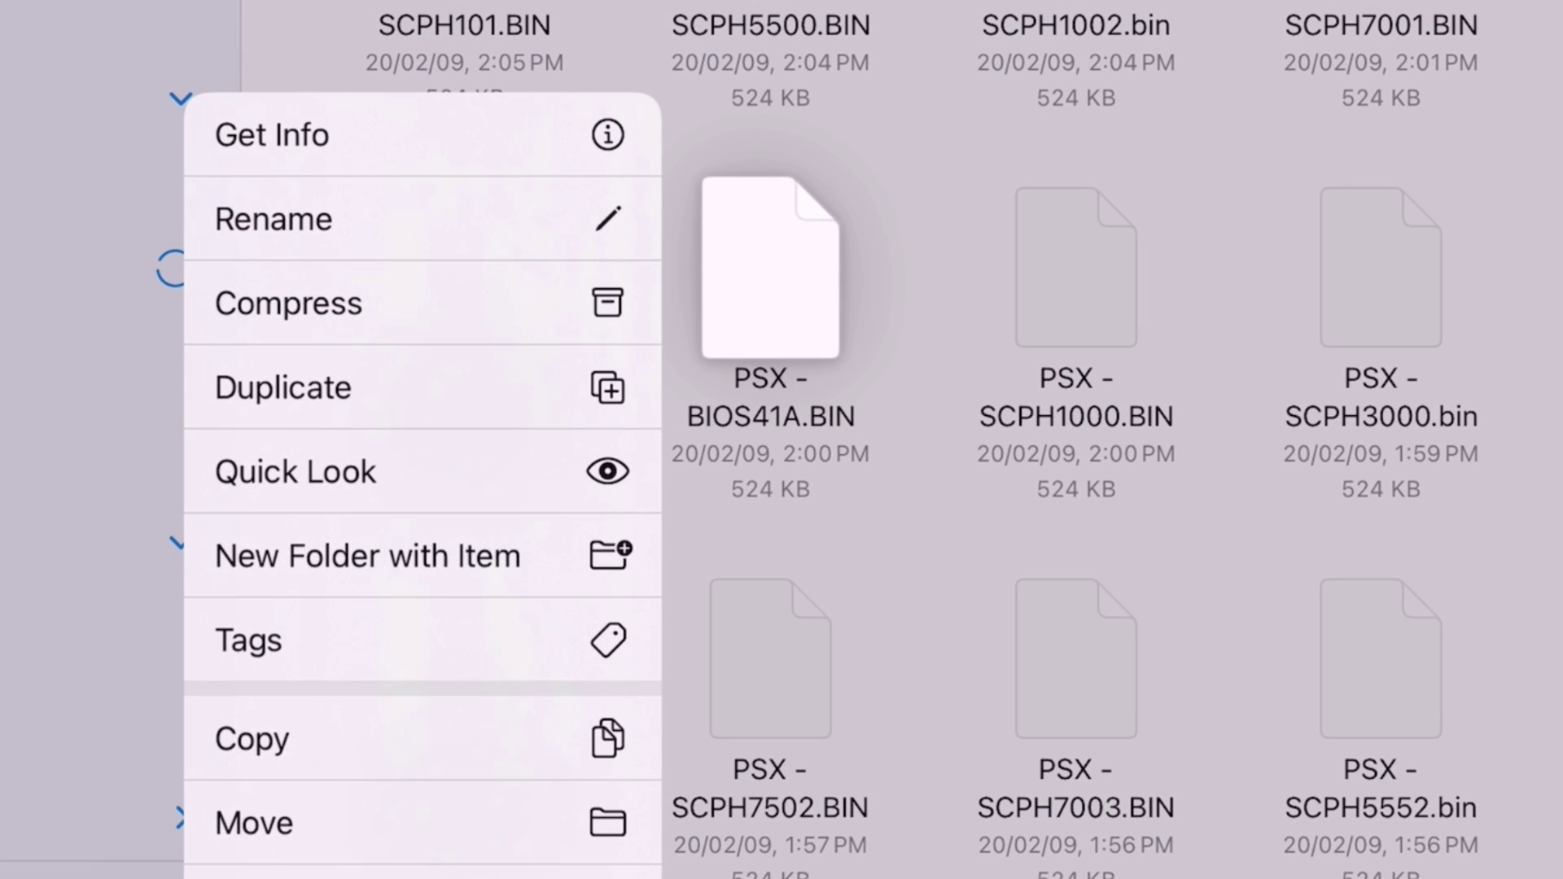
{"action": "left_click", "coordinate": [272, 134]}
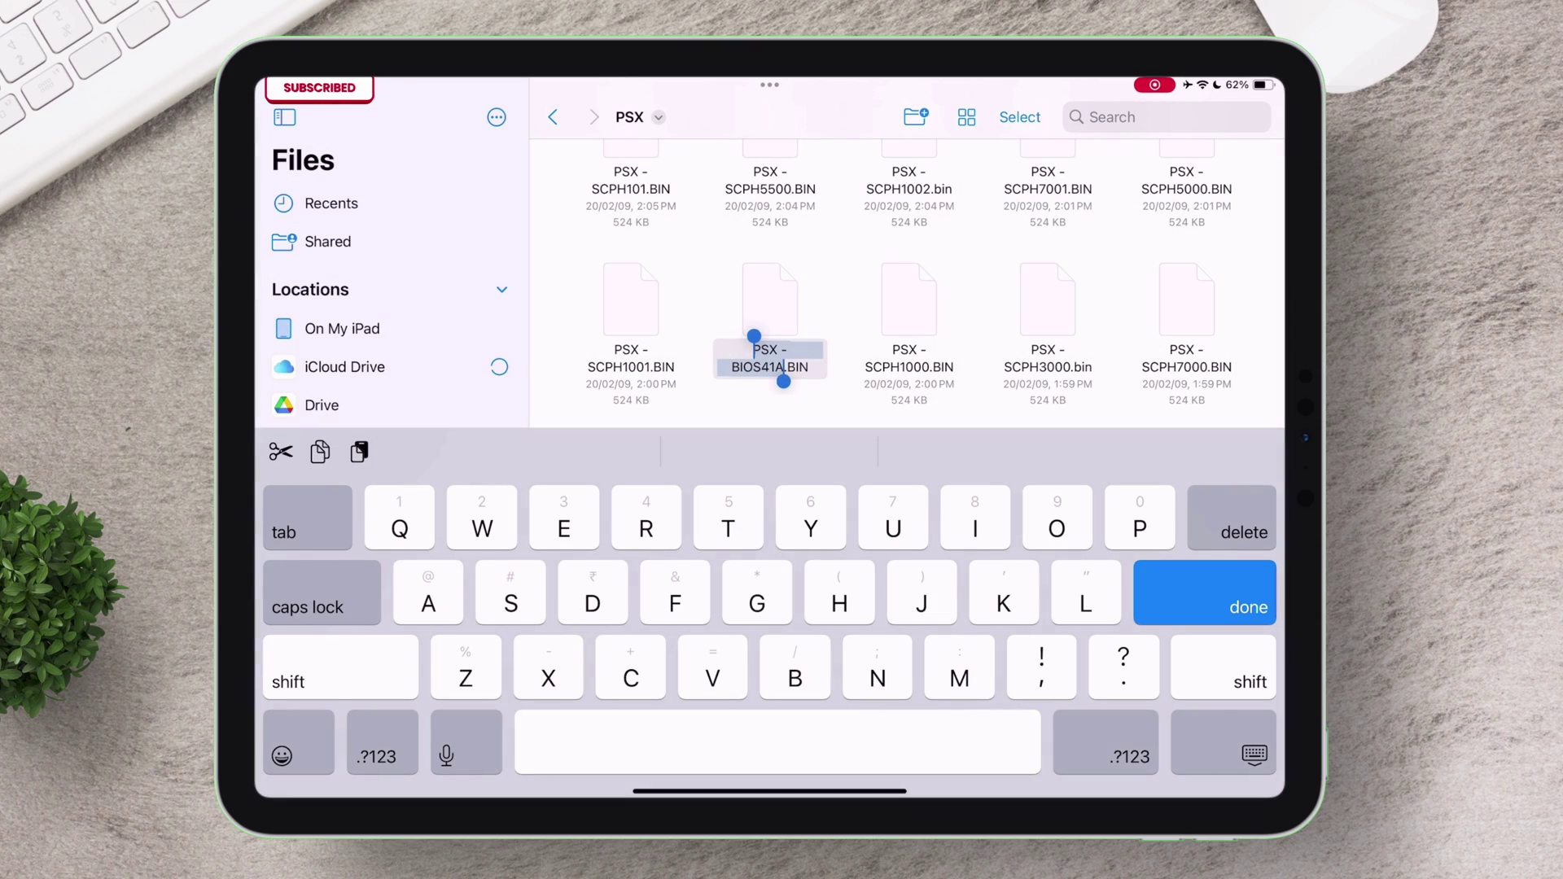
{"action": "type", "text": "B"}
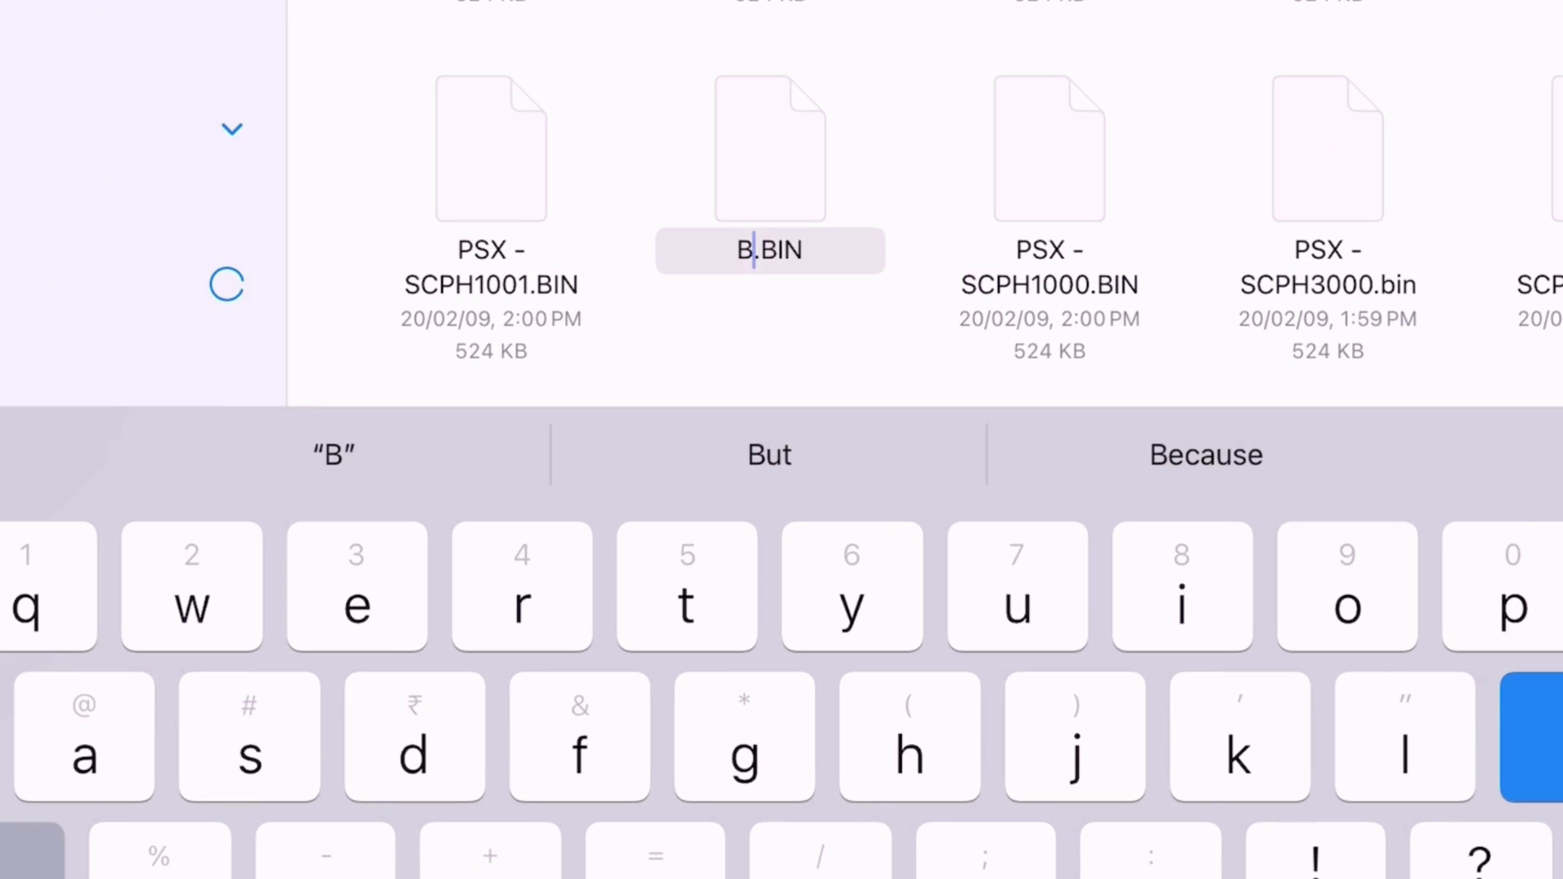
{"action": "type", "text": "IOS"}
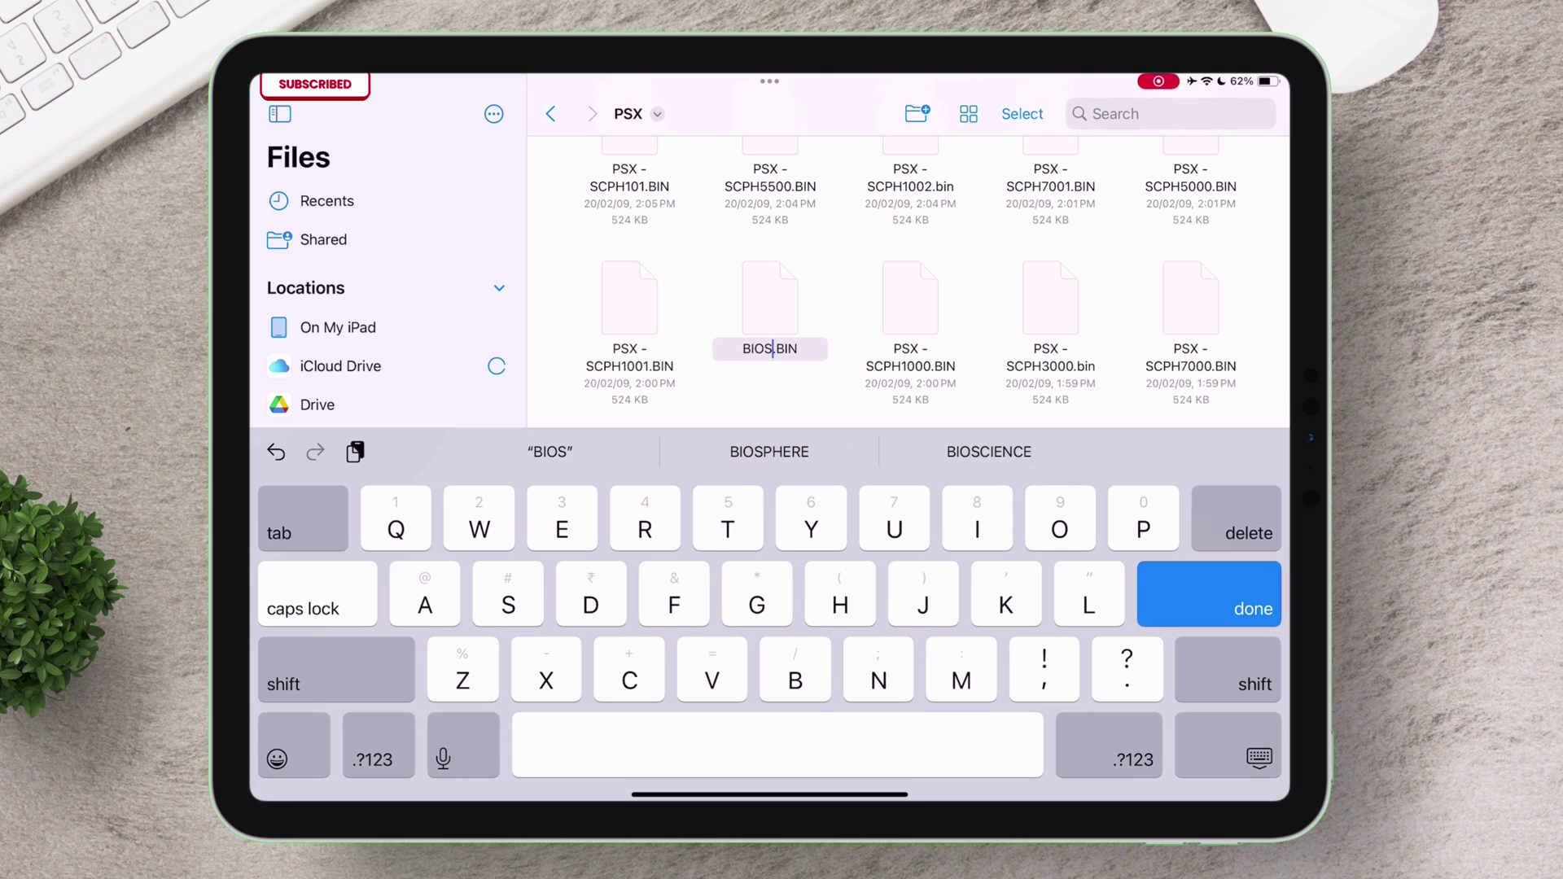
{"action": "key", "text": "Return"}
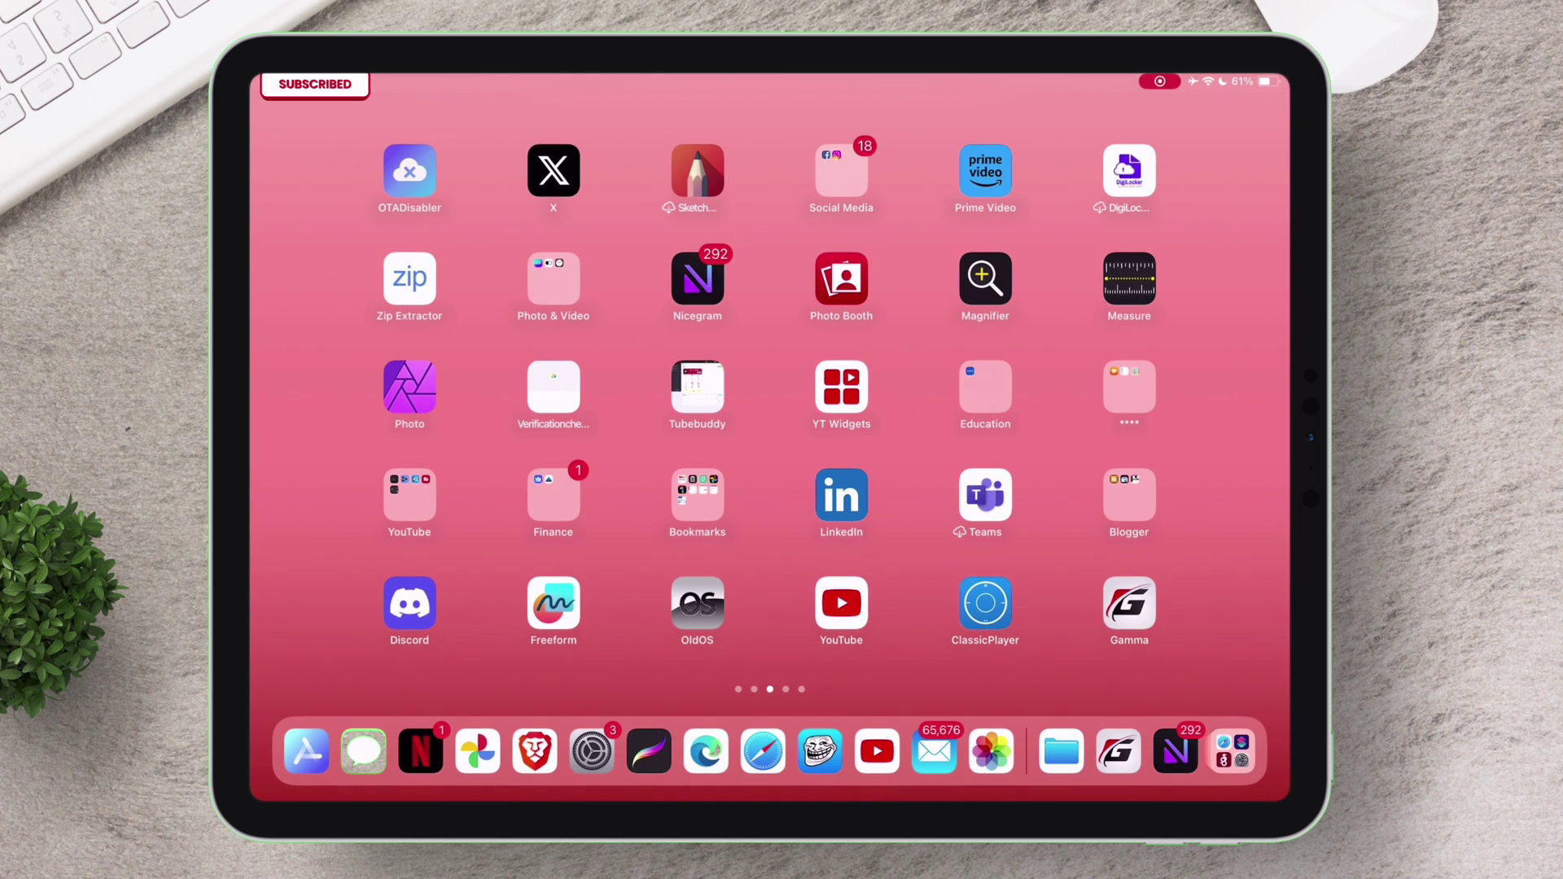
- Back in Gamma, pick BIOS.BIN from On My iPad > PSX as the bios.bin file
{"action": "left_click", "coordinate": [1122, 750]}
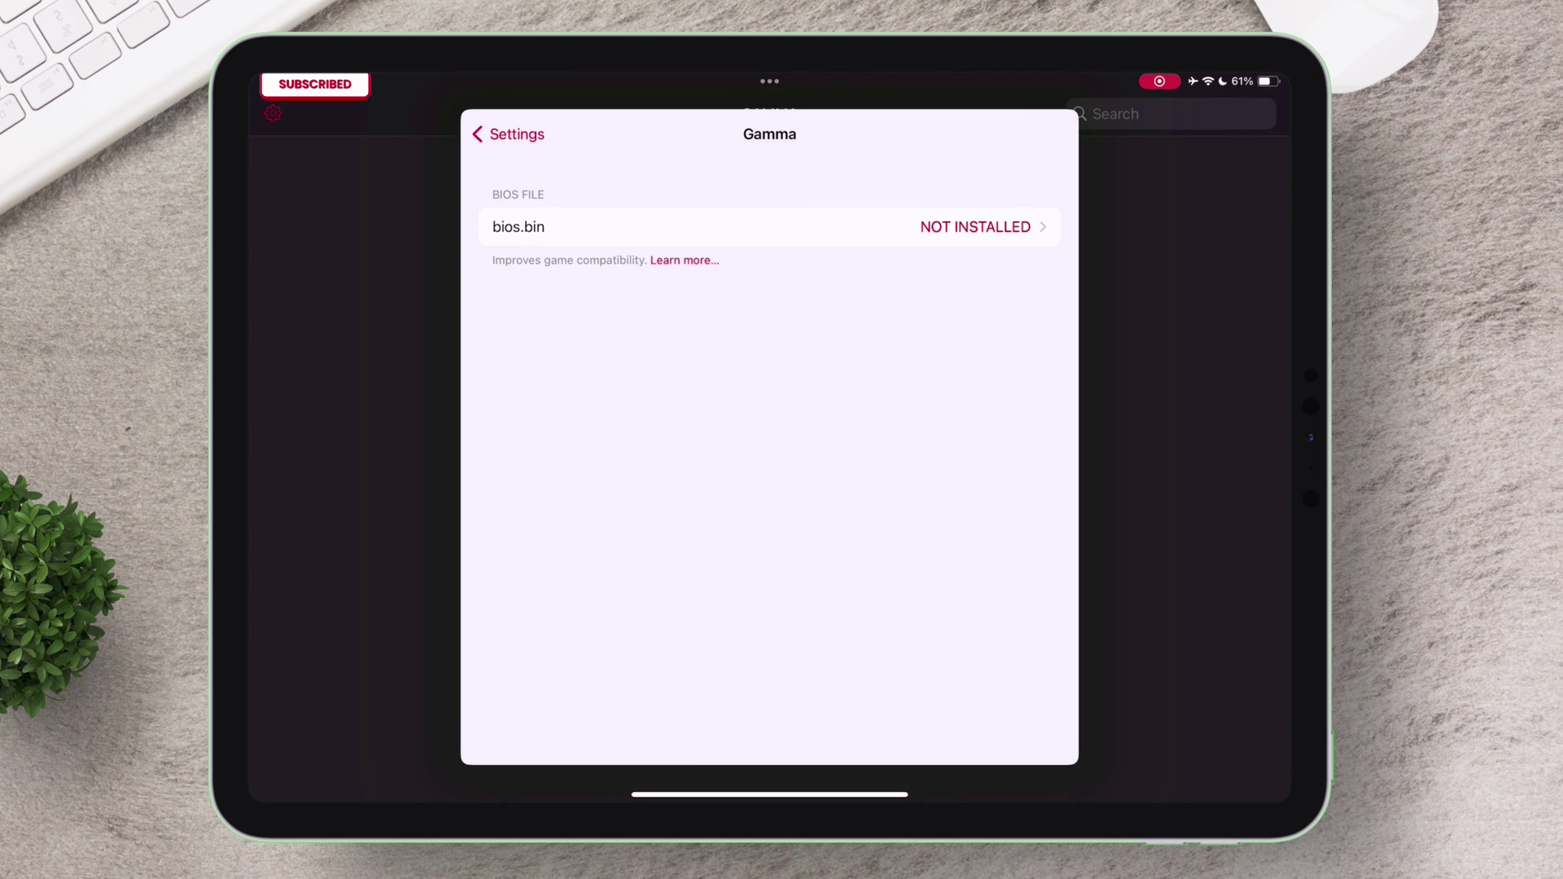
{"action": "left_click", "coordinate": [977, 226]}
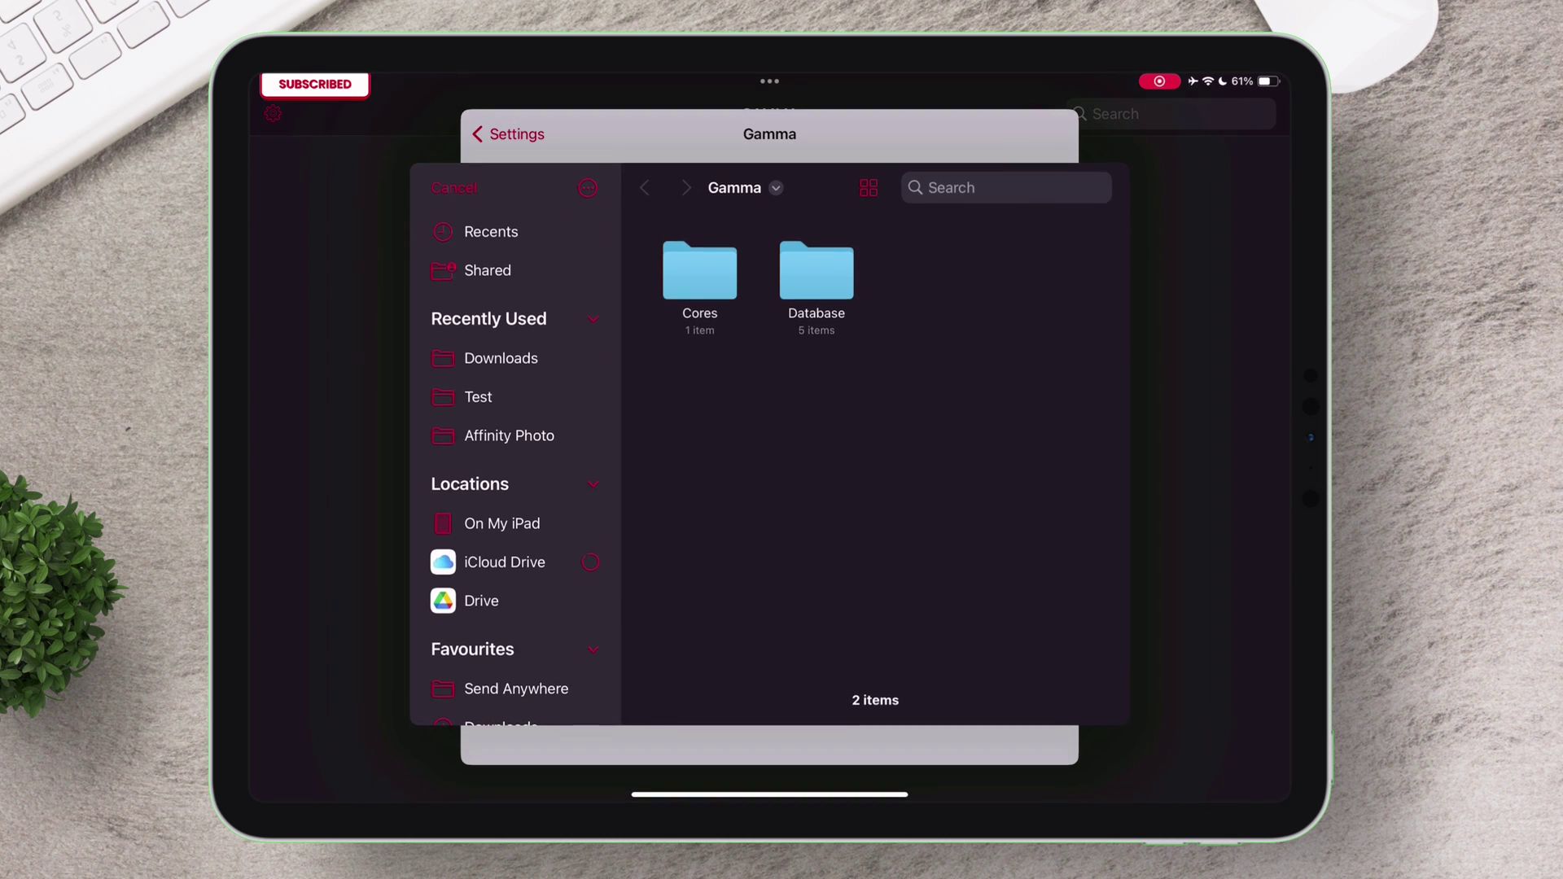
{"action": "left_click", "coordinate": [505, 515]}
{"action": "scroll", "coordinate": [871, 448], "scroll_direction": "down", "scroll_amount": 2}
{"action": "scroll", "coordinate": [871, 456], "scroll_direction": "down", "scroll_amount": 5}
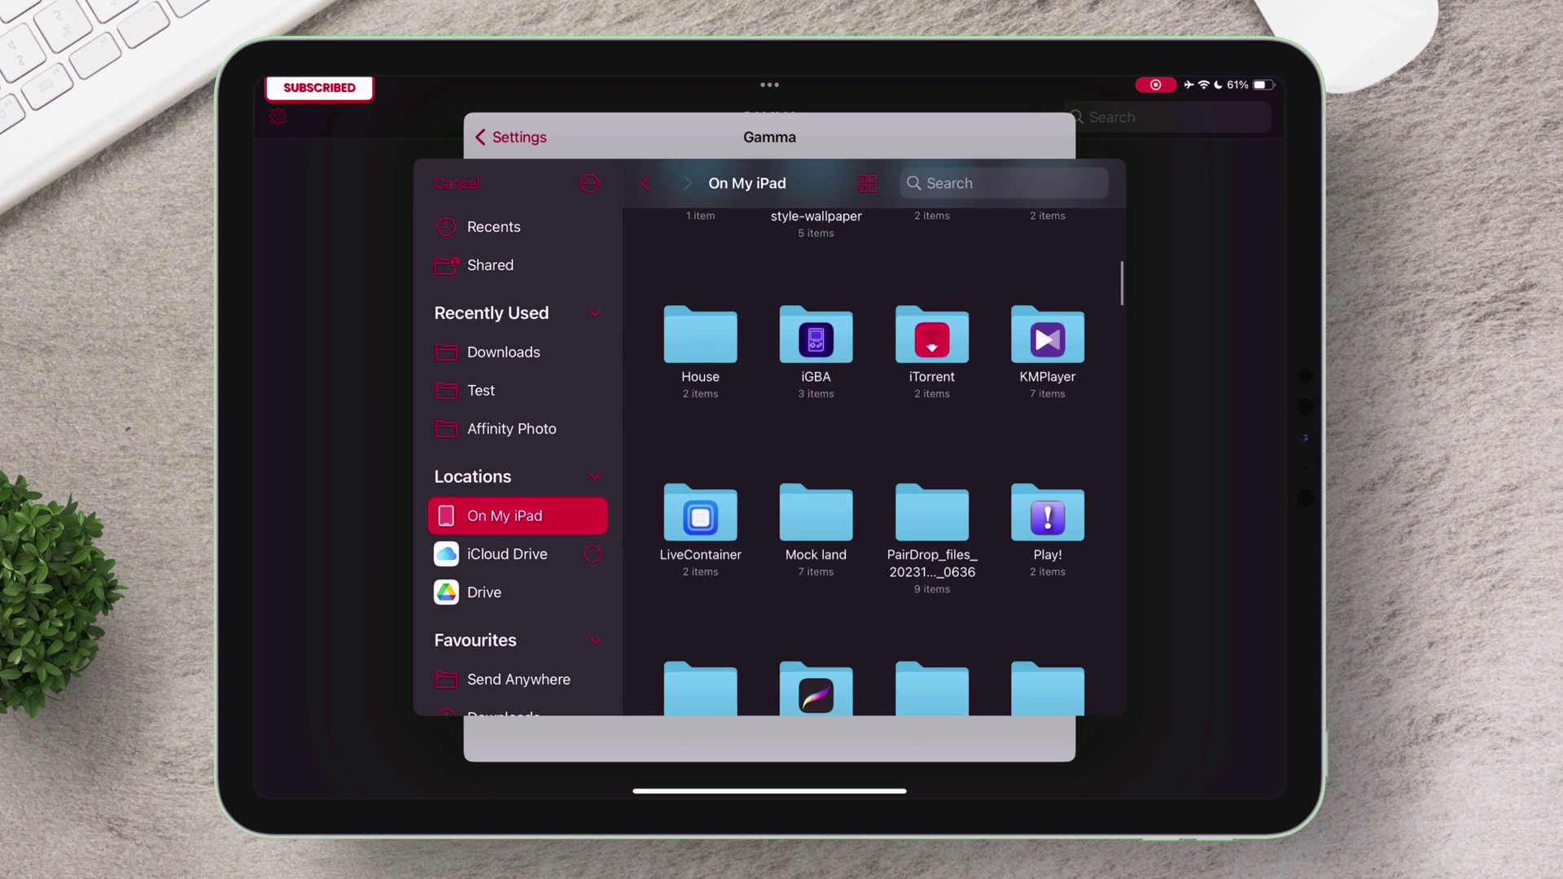
{"action": "left_click", "coordinate": [933, 500]}
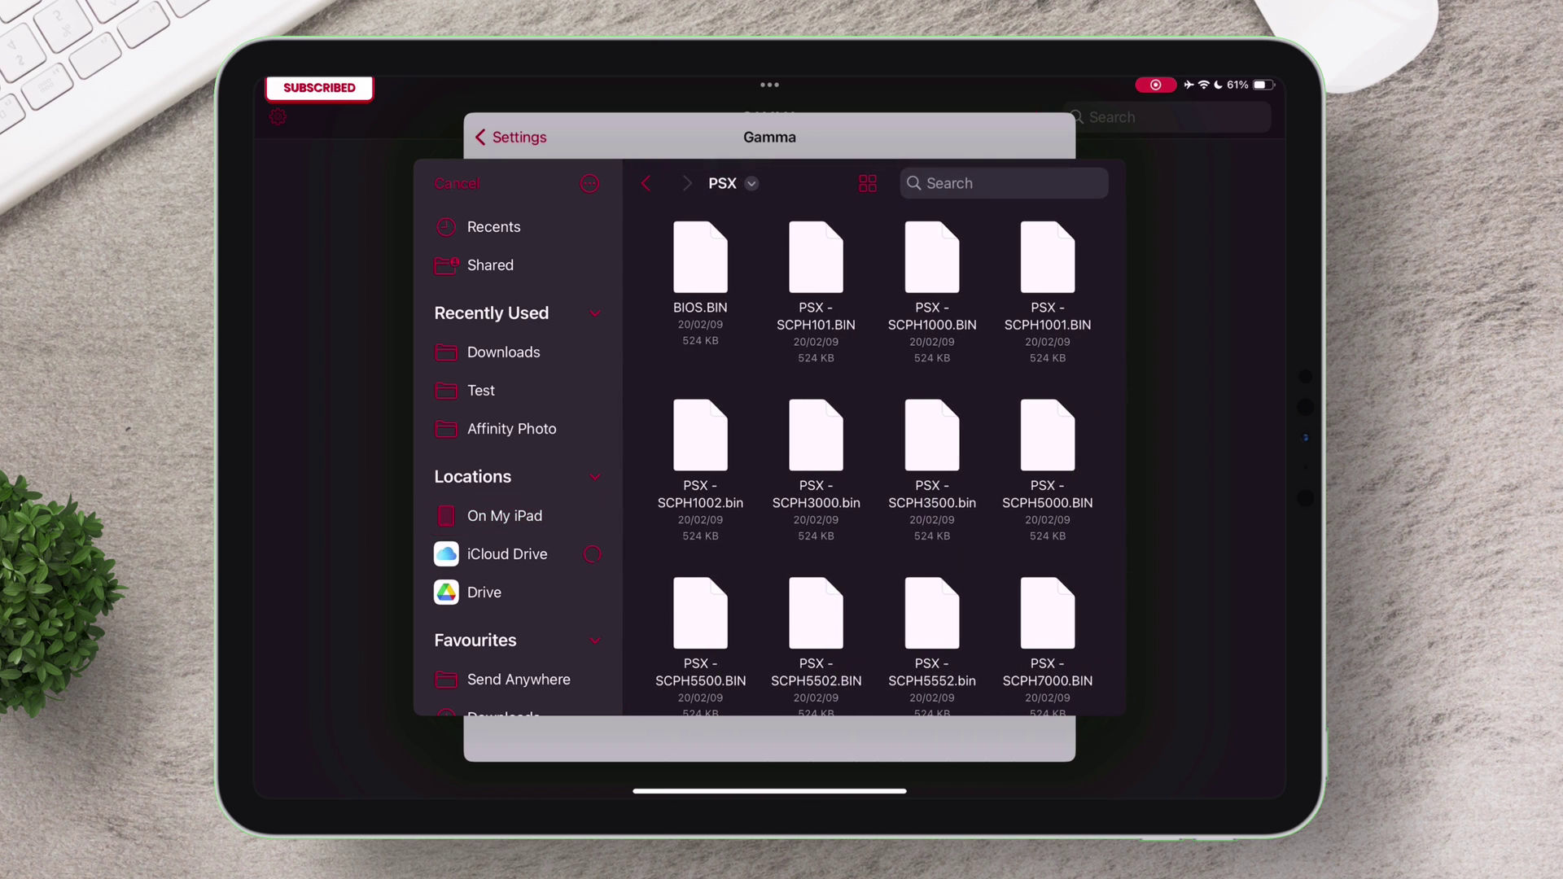
{"action": "left_click", "coordinate": [700, 261]}
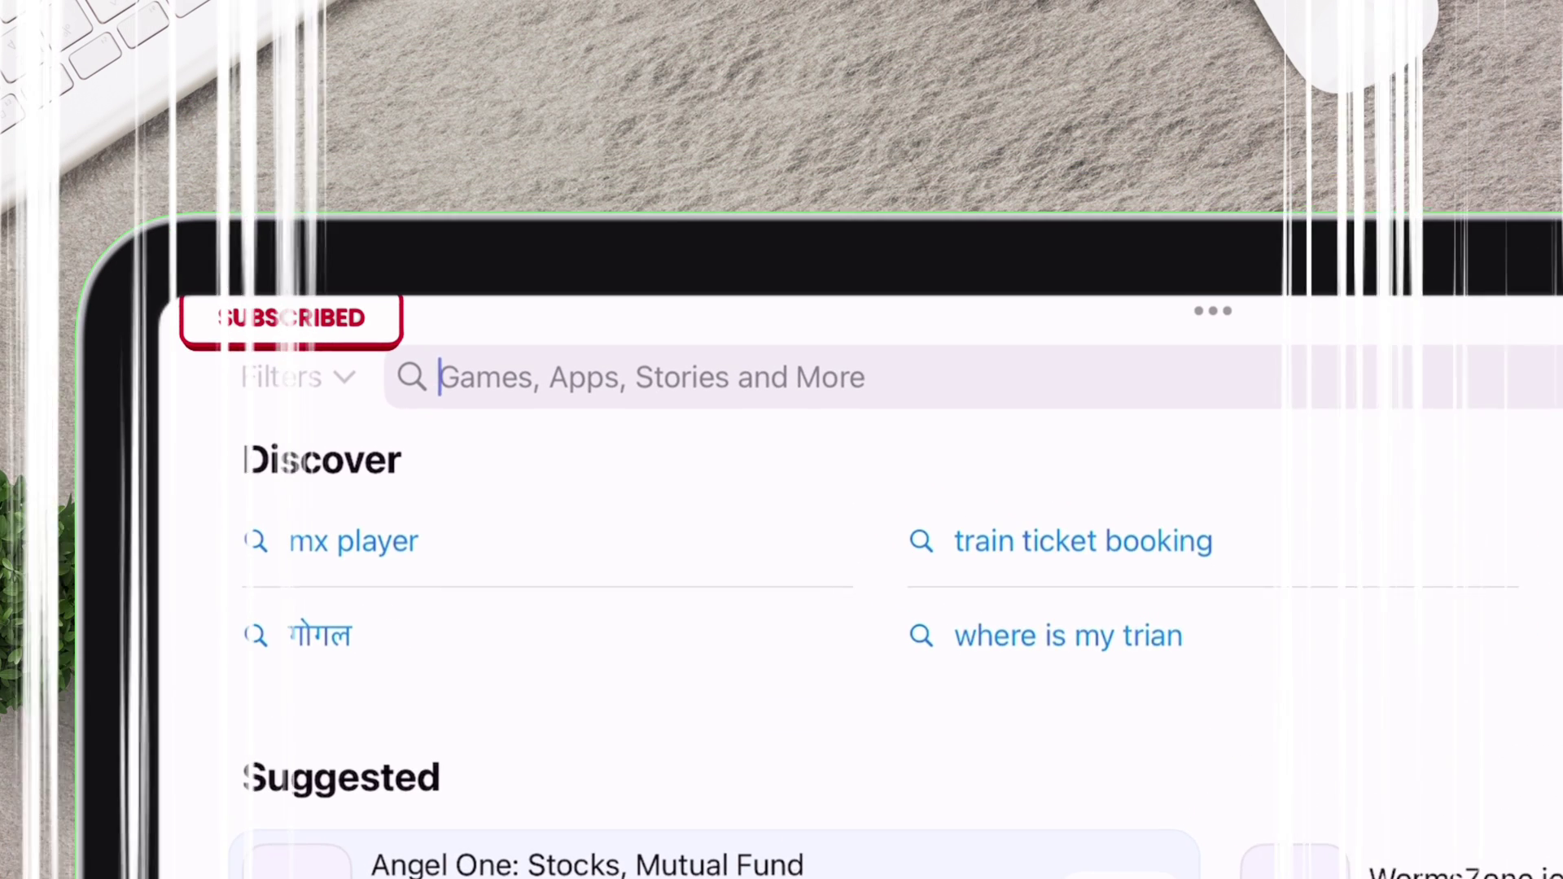
- Search the App Store for 'zipextractor', find Zip & RAR File Extractor installed, and go home
{"action": "type", "text": "zipextractor"}
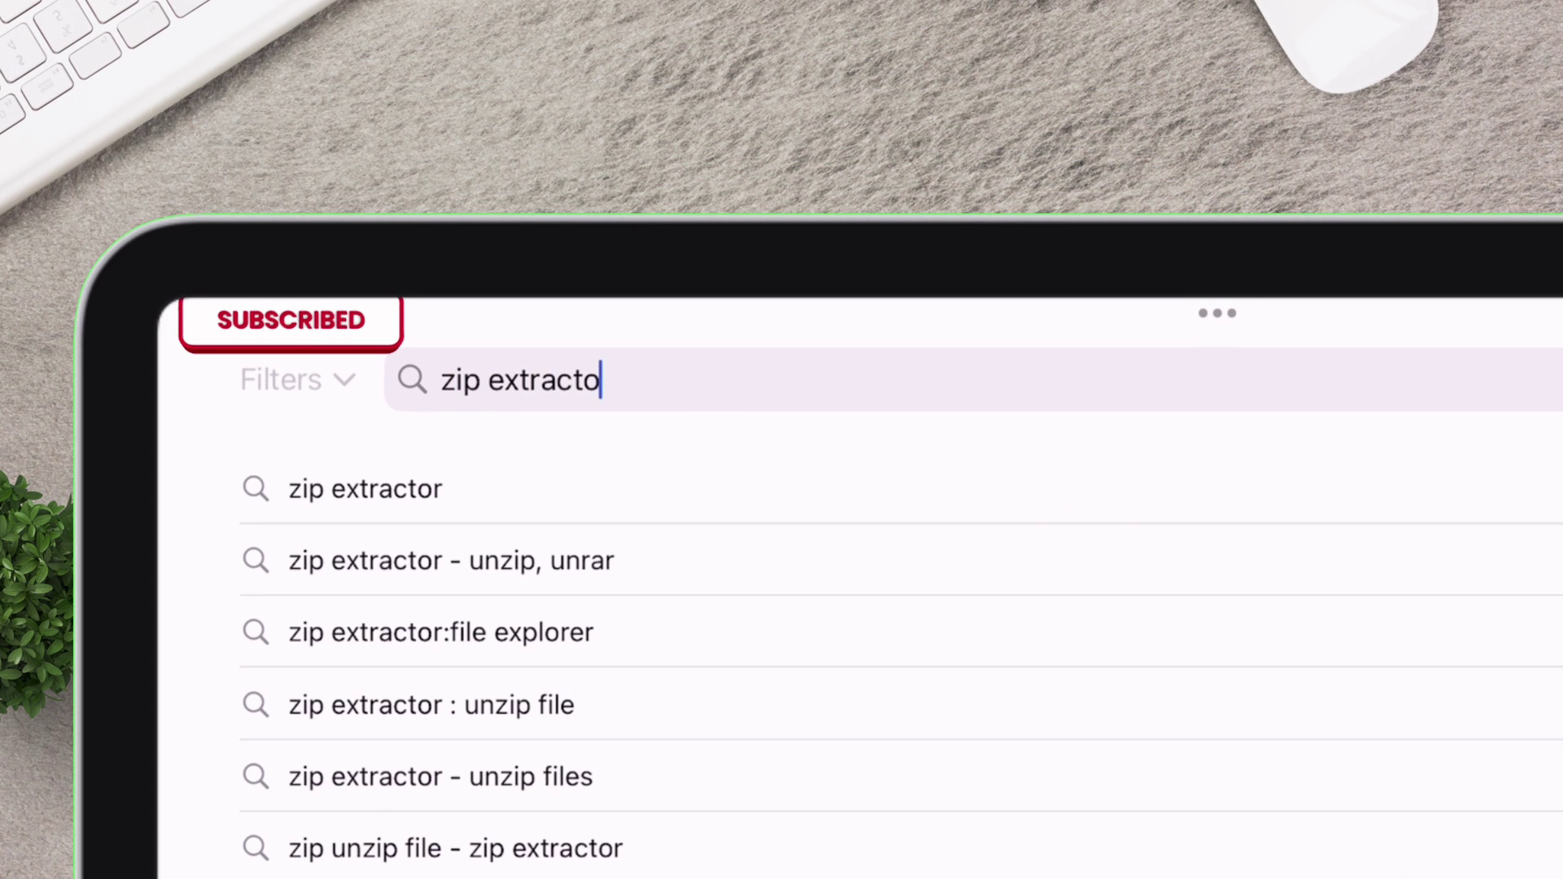
{"action": "key", "text": "Return"}
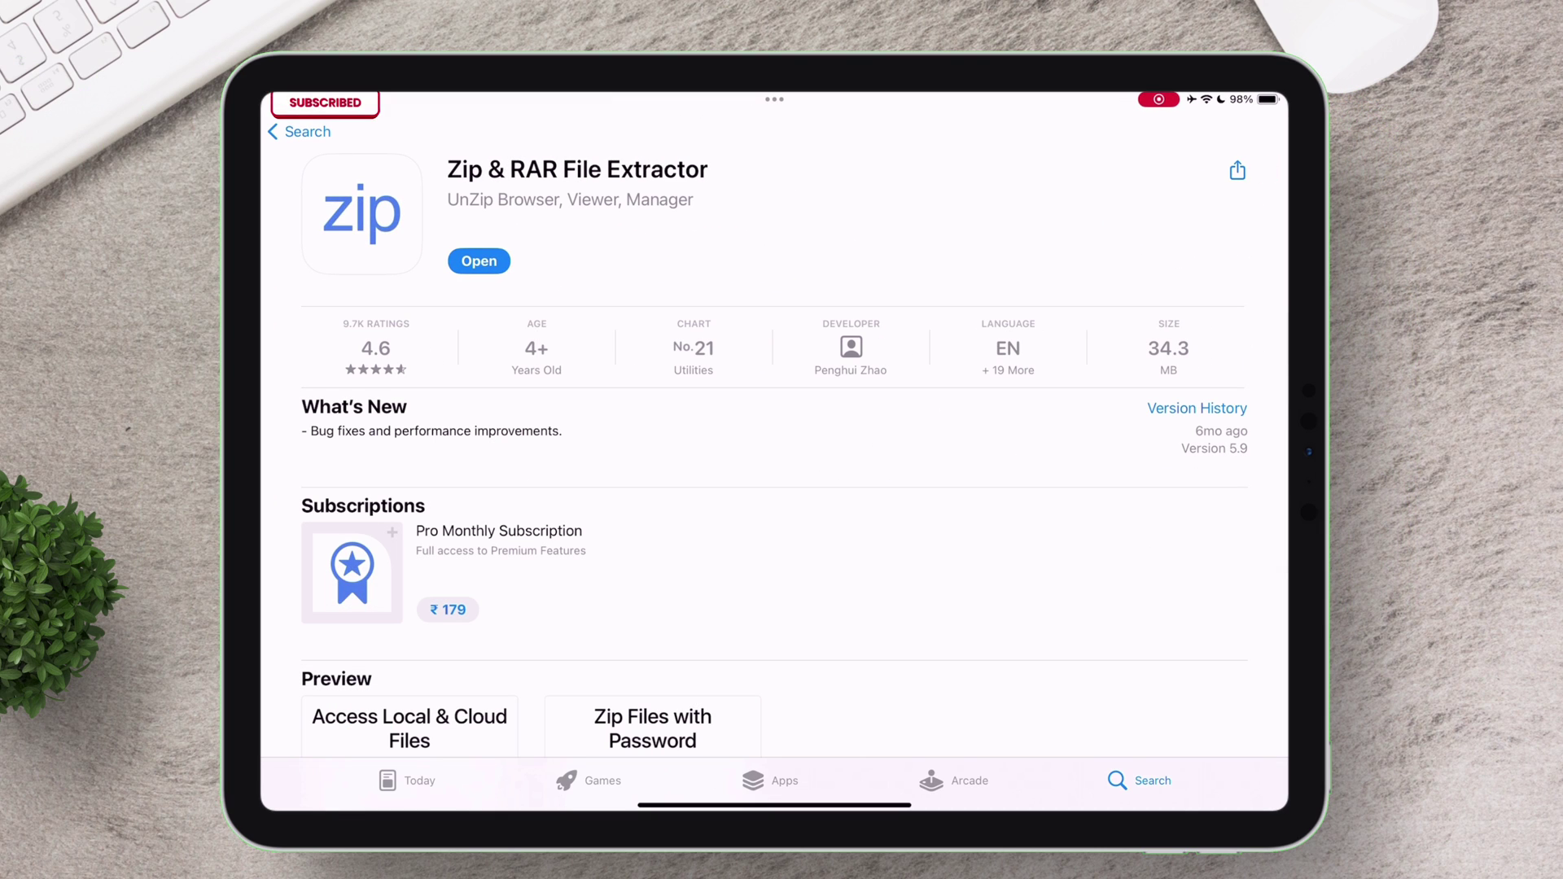
{"action": "key", "text": "super+h"}
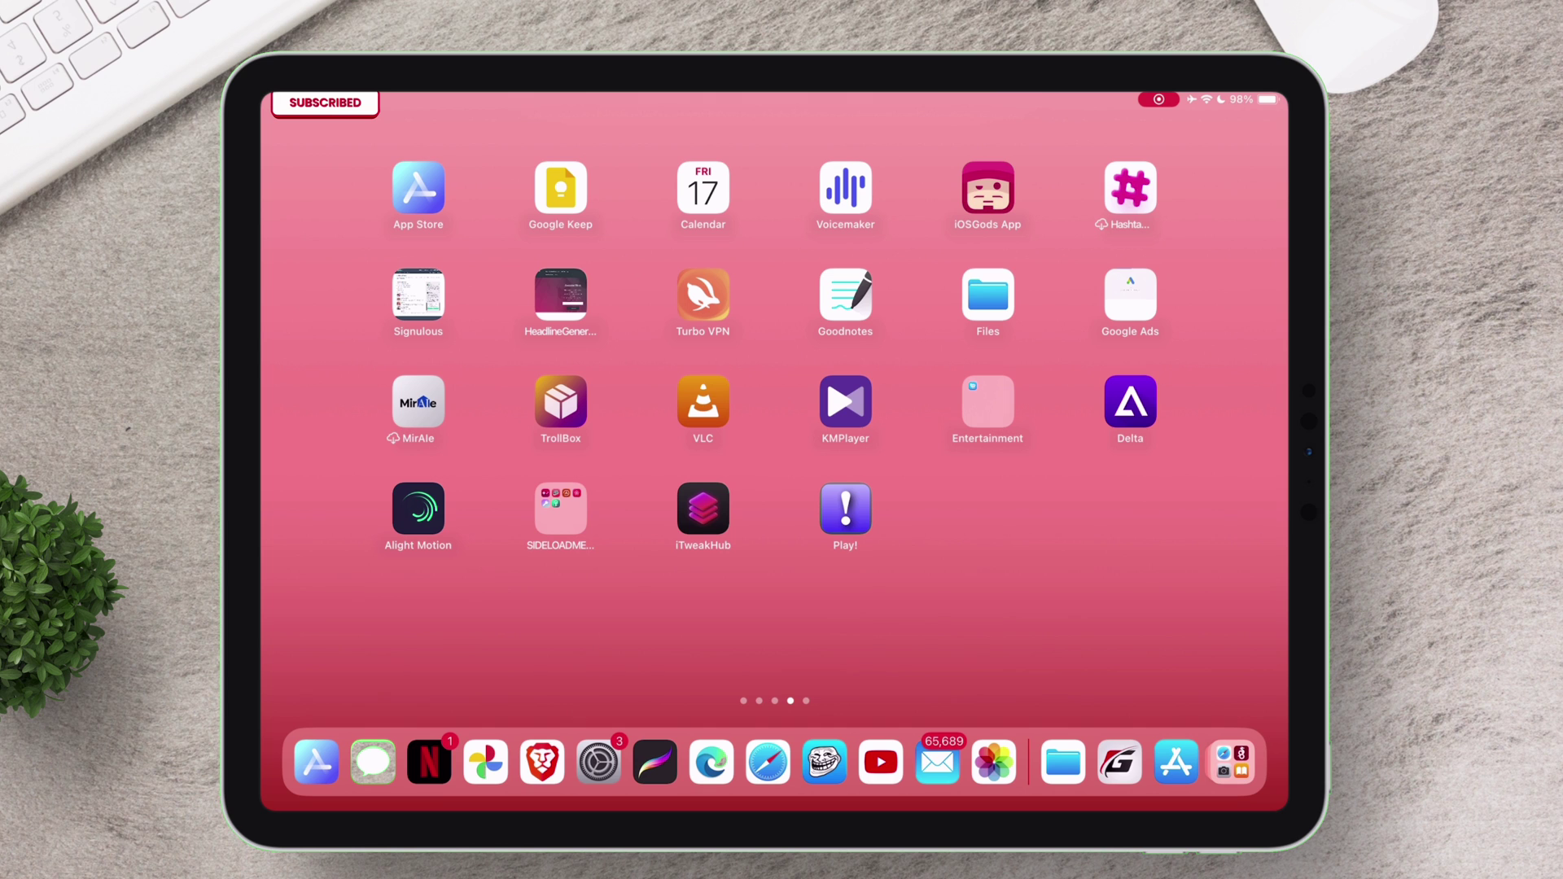
- In Files, bring up sharing options for the Resident Evil 3 .7z archive in Psx games
{"action": "left_click", "coordinate": [1063, 762]}
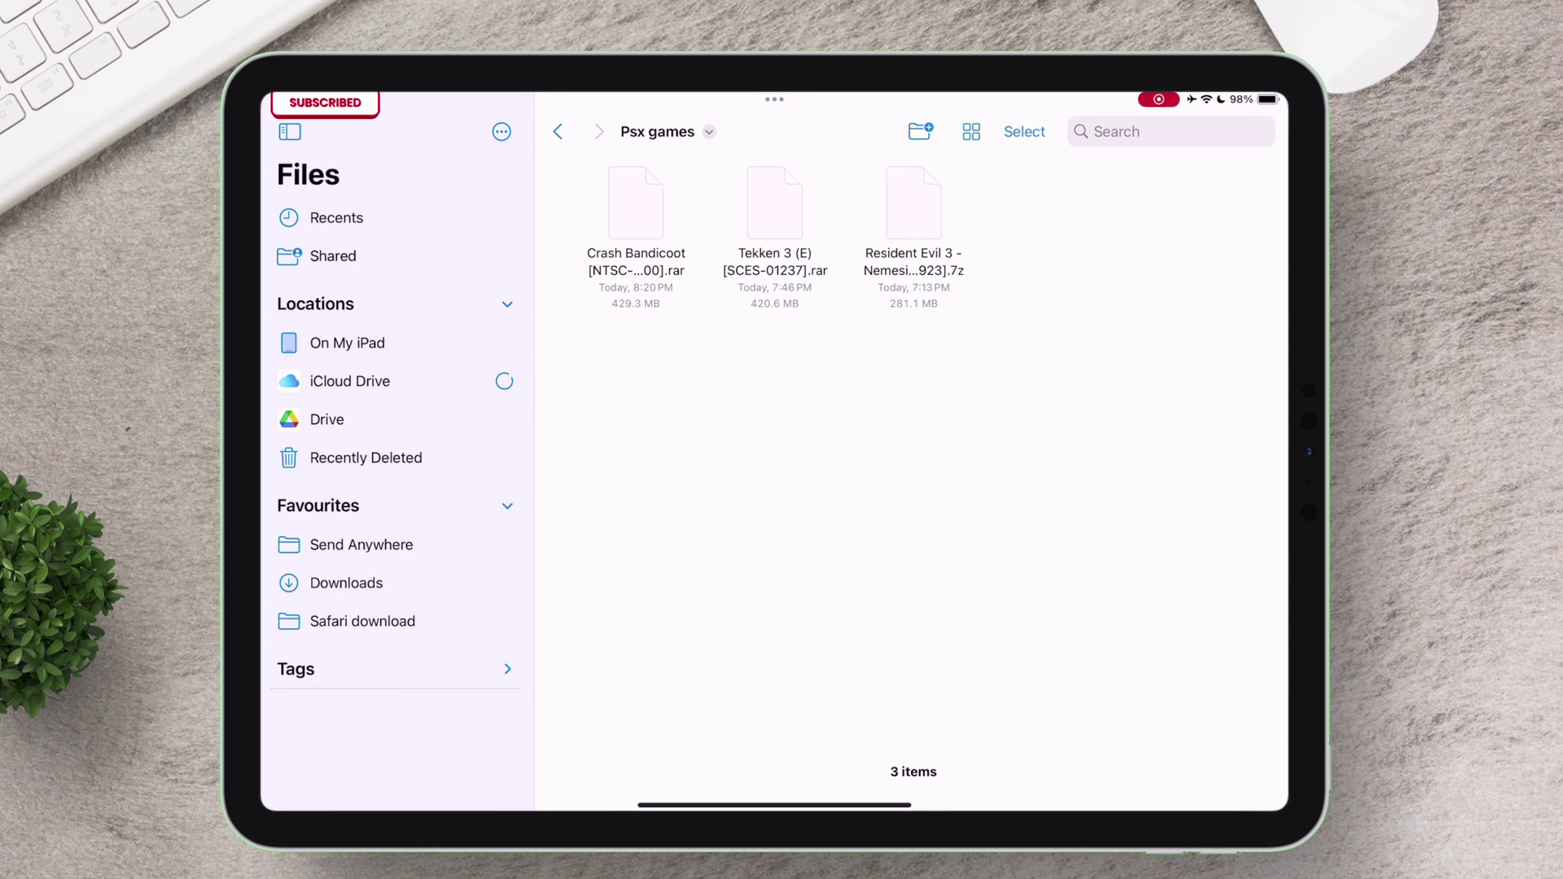
{"action": "right_click", "coordinate": [913, 204]}
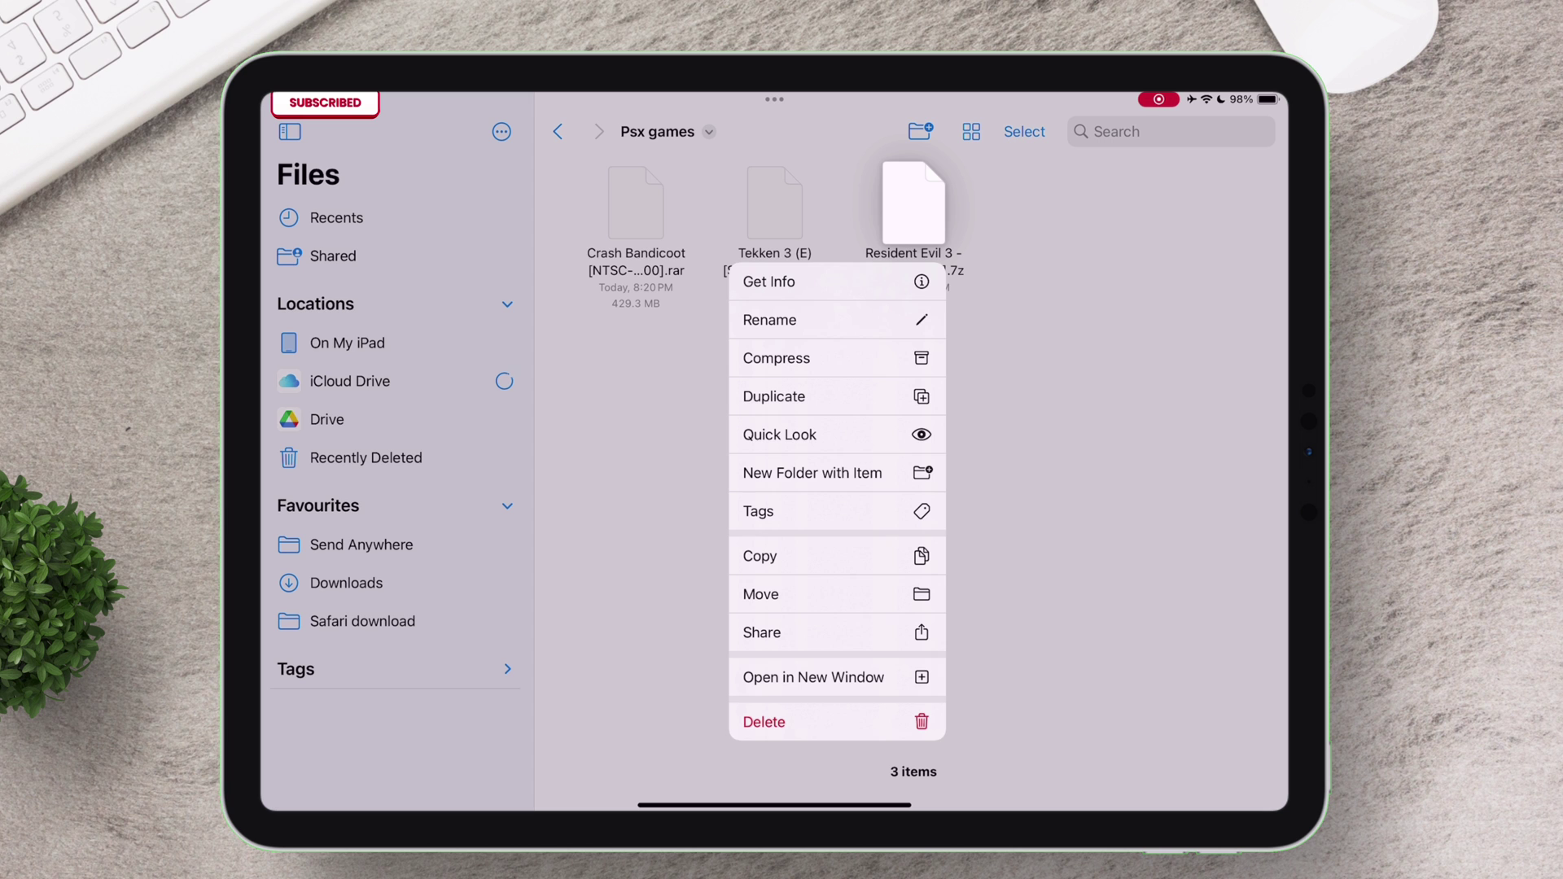
{"action": "left_click", "coordinate": [762, 633]}
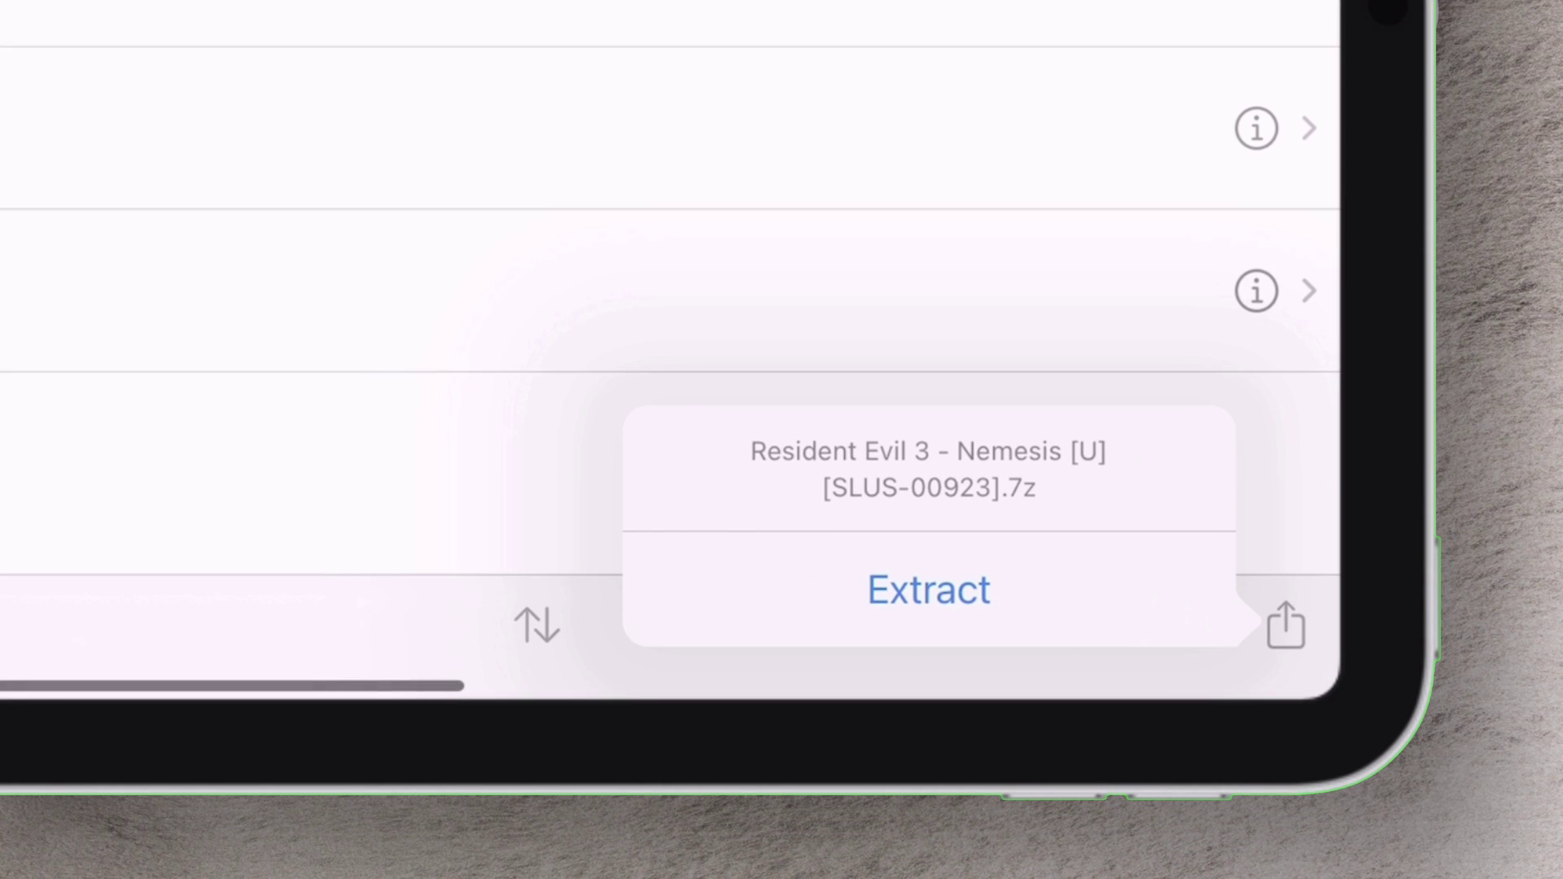
- Extract the Resident Evil 3 - Nemesis [U] [SLUS-00923].7z archive in Zip Extractor
{"action": "left_click", "coordinate": [929, 589]}
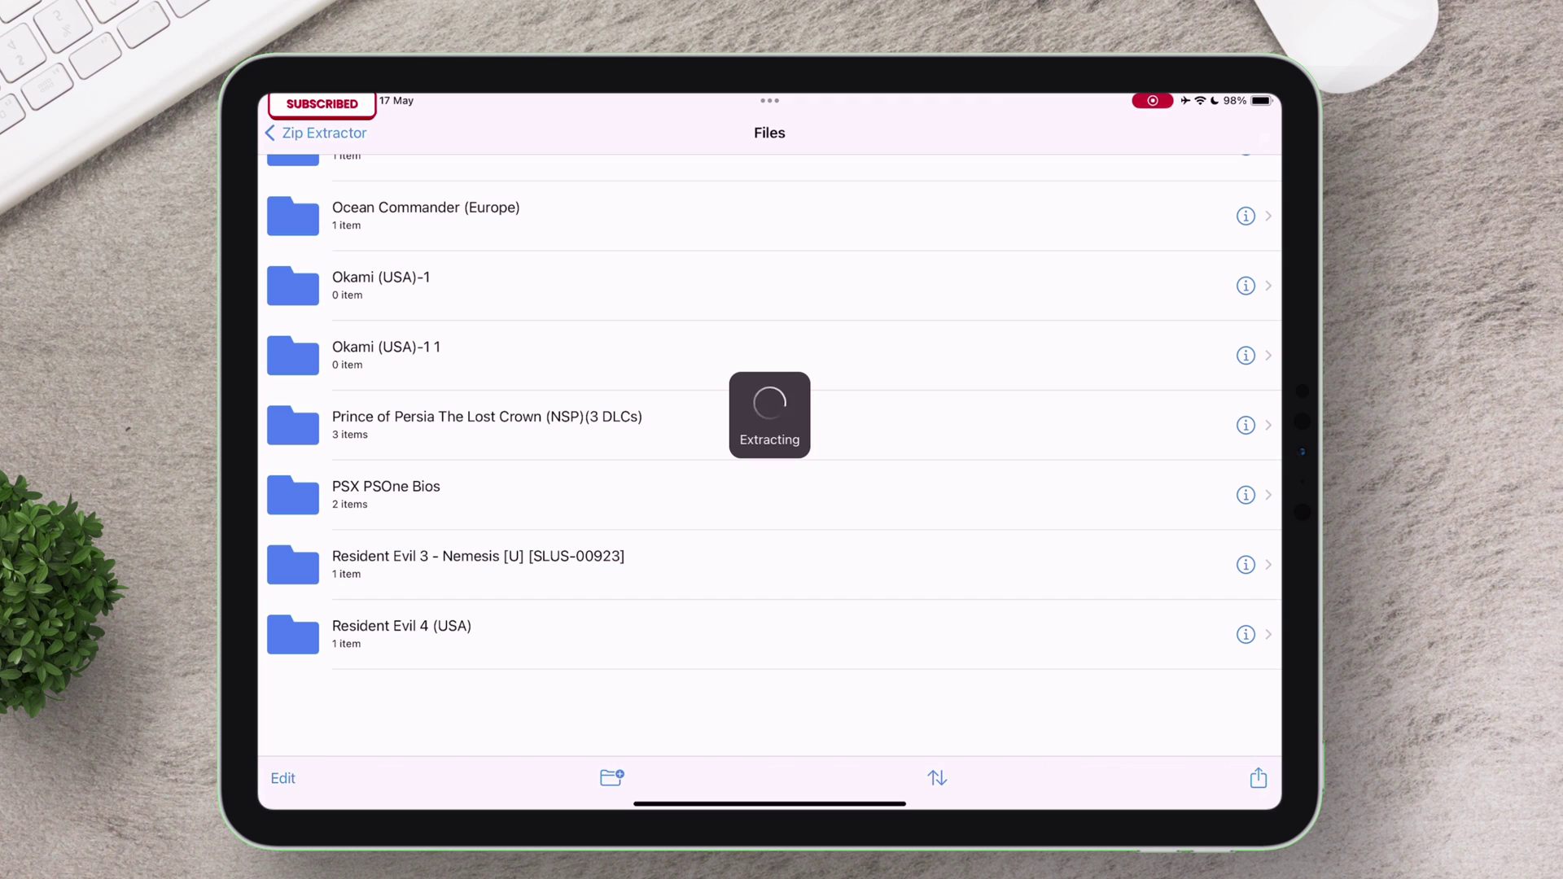
- Browse Files to On My iPad > Zip Extractor > Resident Evil 3 - Nemesis, showing its .cue and .bin
{"action": "key", "text": "super+h"}
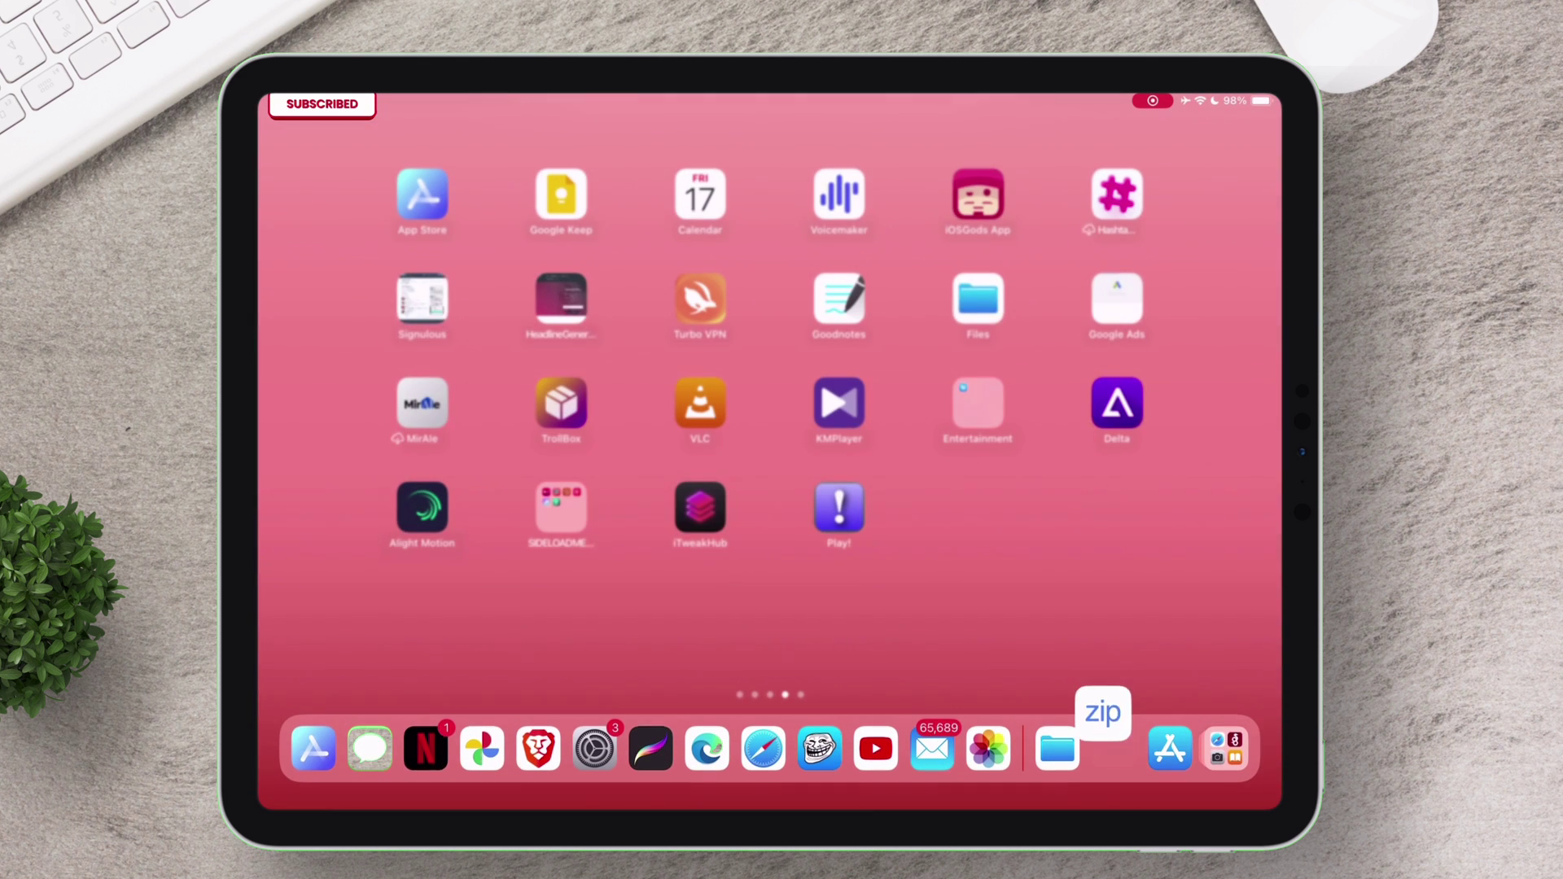
{"action": "left_click", "coordinate": [1058, 746]}
{"action": "left_click", "coordinate": [392, 343]}
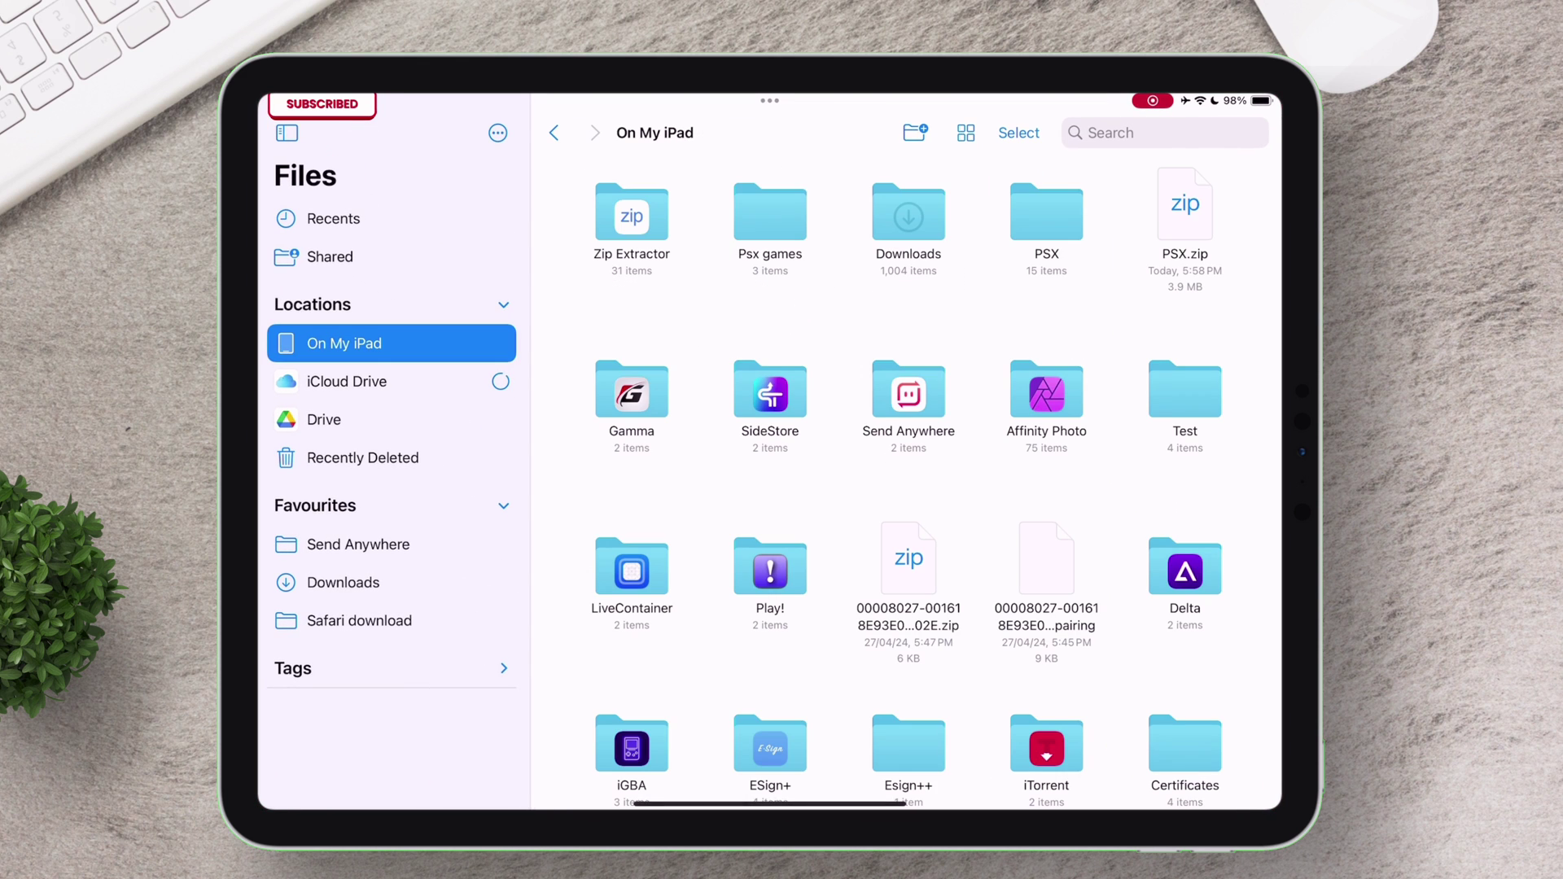
{"action": "left_click", "coordinate": [632, 213]}
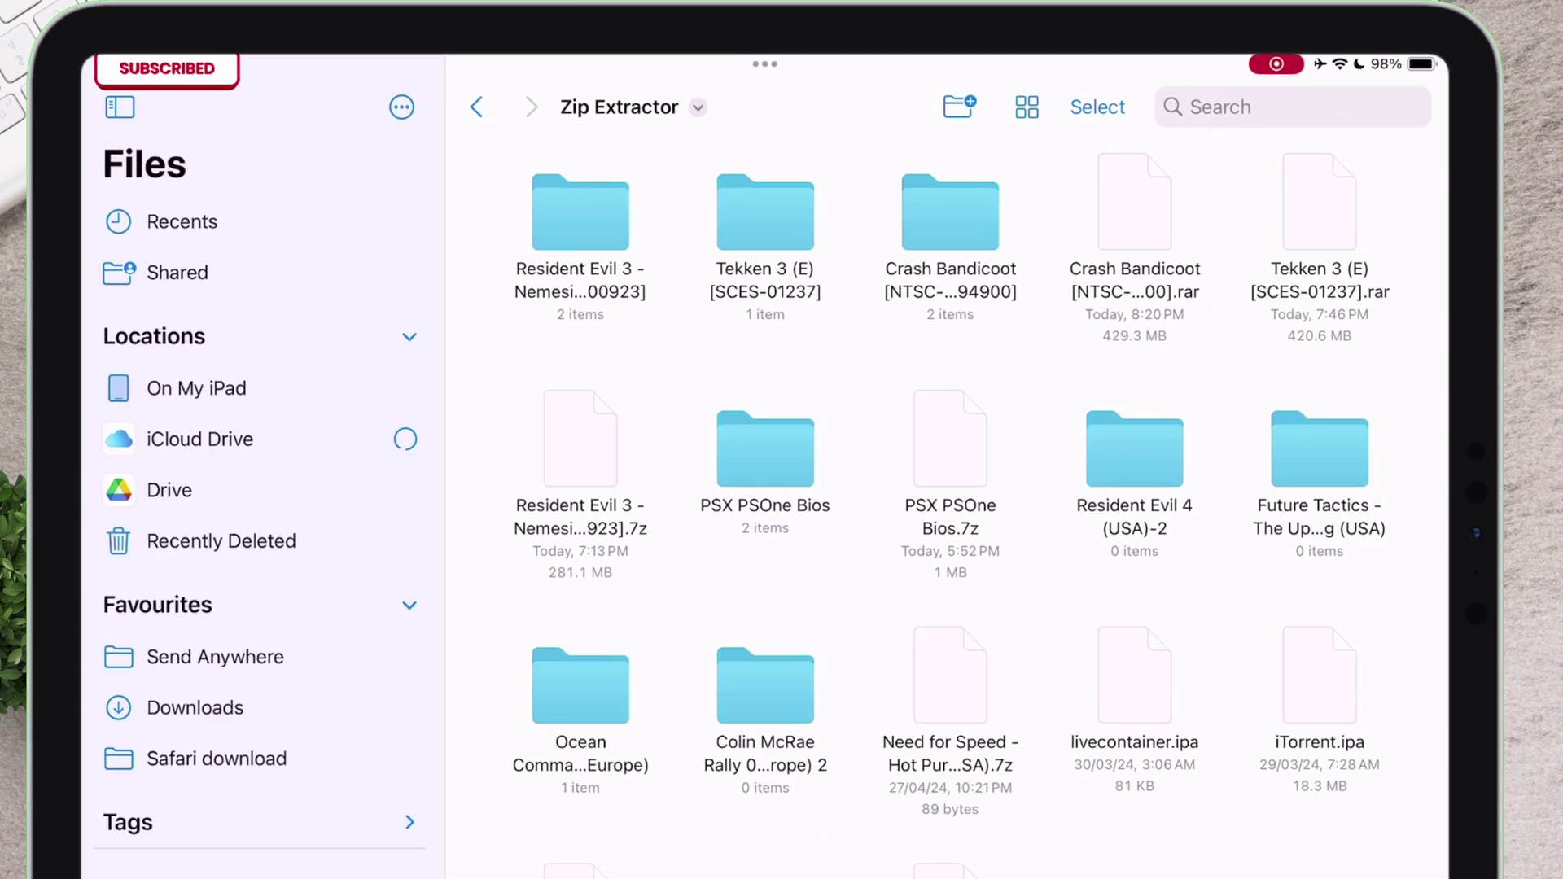
{"action": "left_click", "coordinate": [444, 244]}
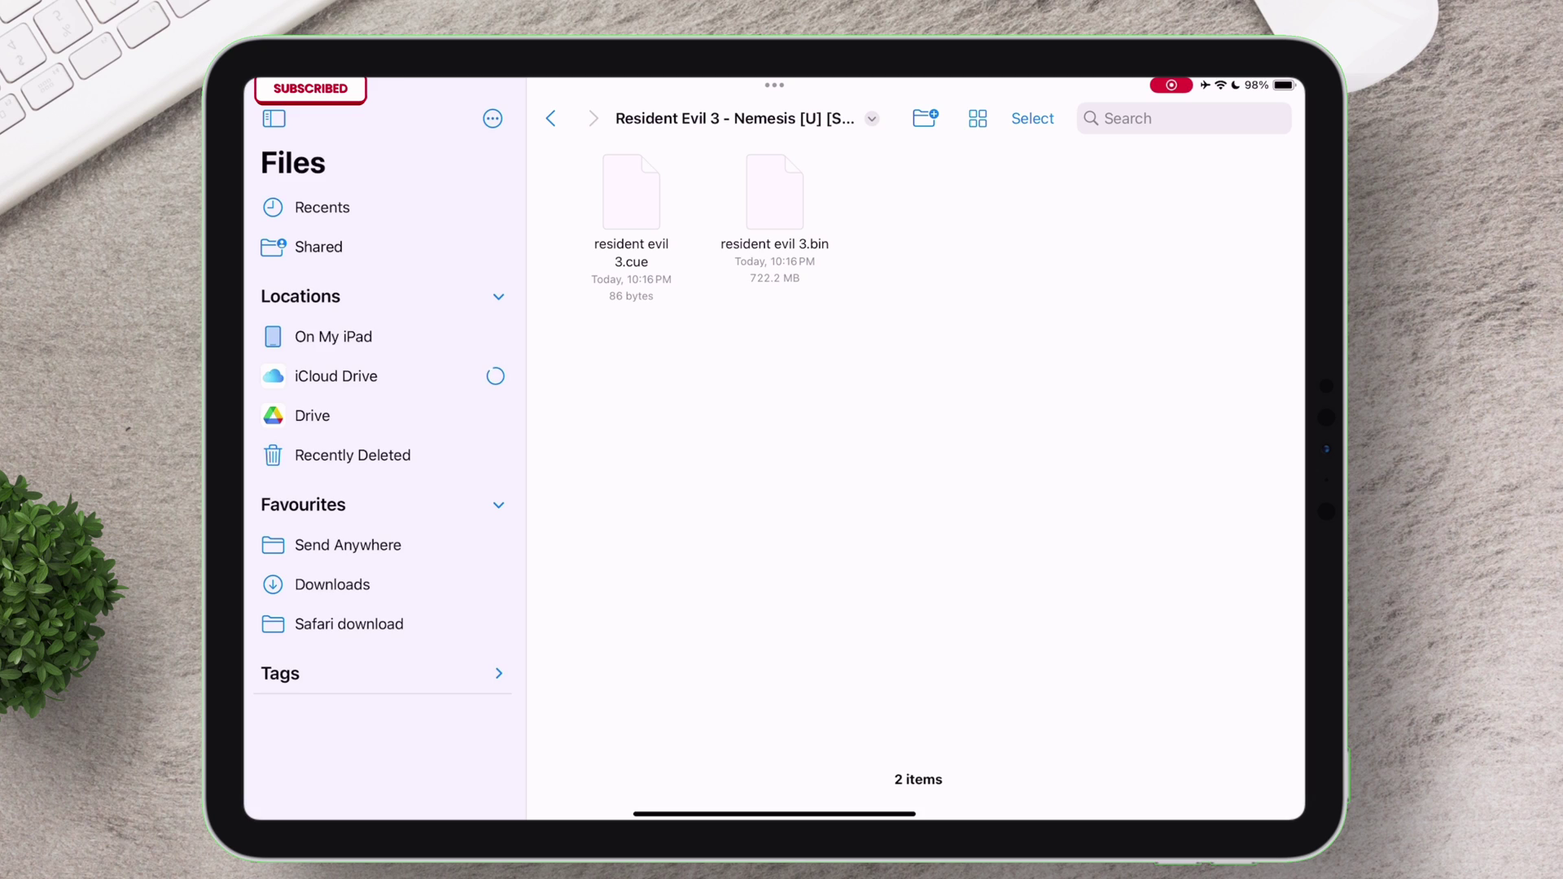
- Open Gamma and start importing a game from the files on the iPad
{"action": "left_click_drag", "start_coordinate": [774, 813], "coordinate": [774, 570]}
{"action": "left_click", "coordinate": [1141, 619]}
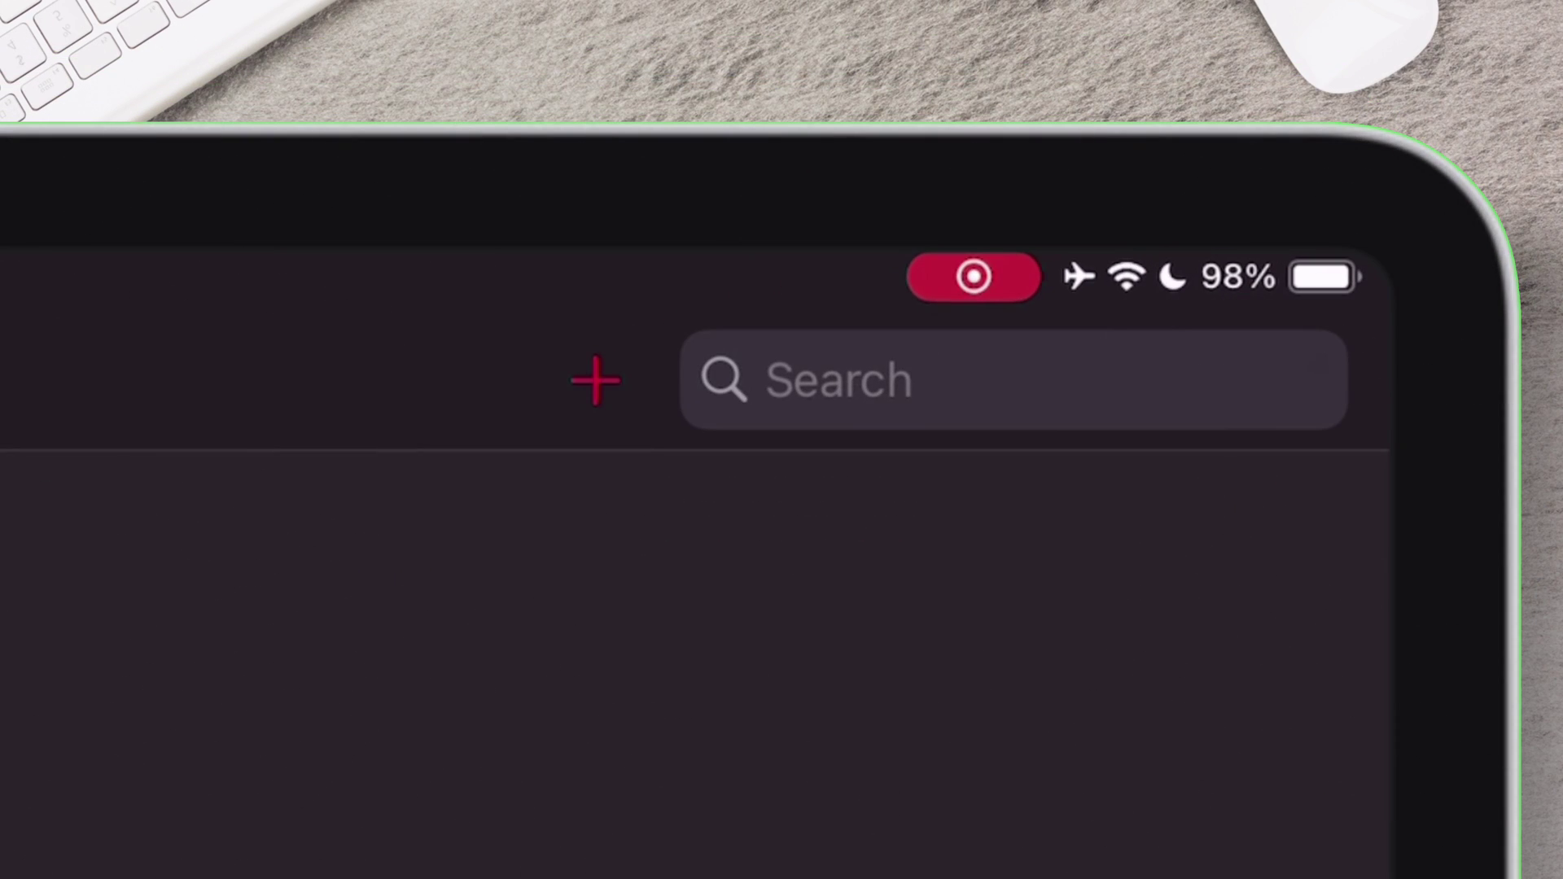
{"action": "left_click", "coordinate": [1055, 190]}
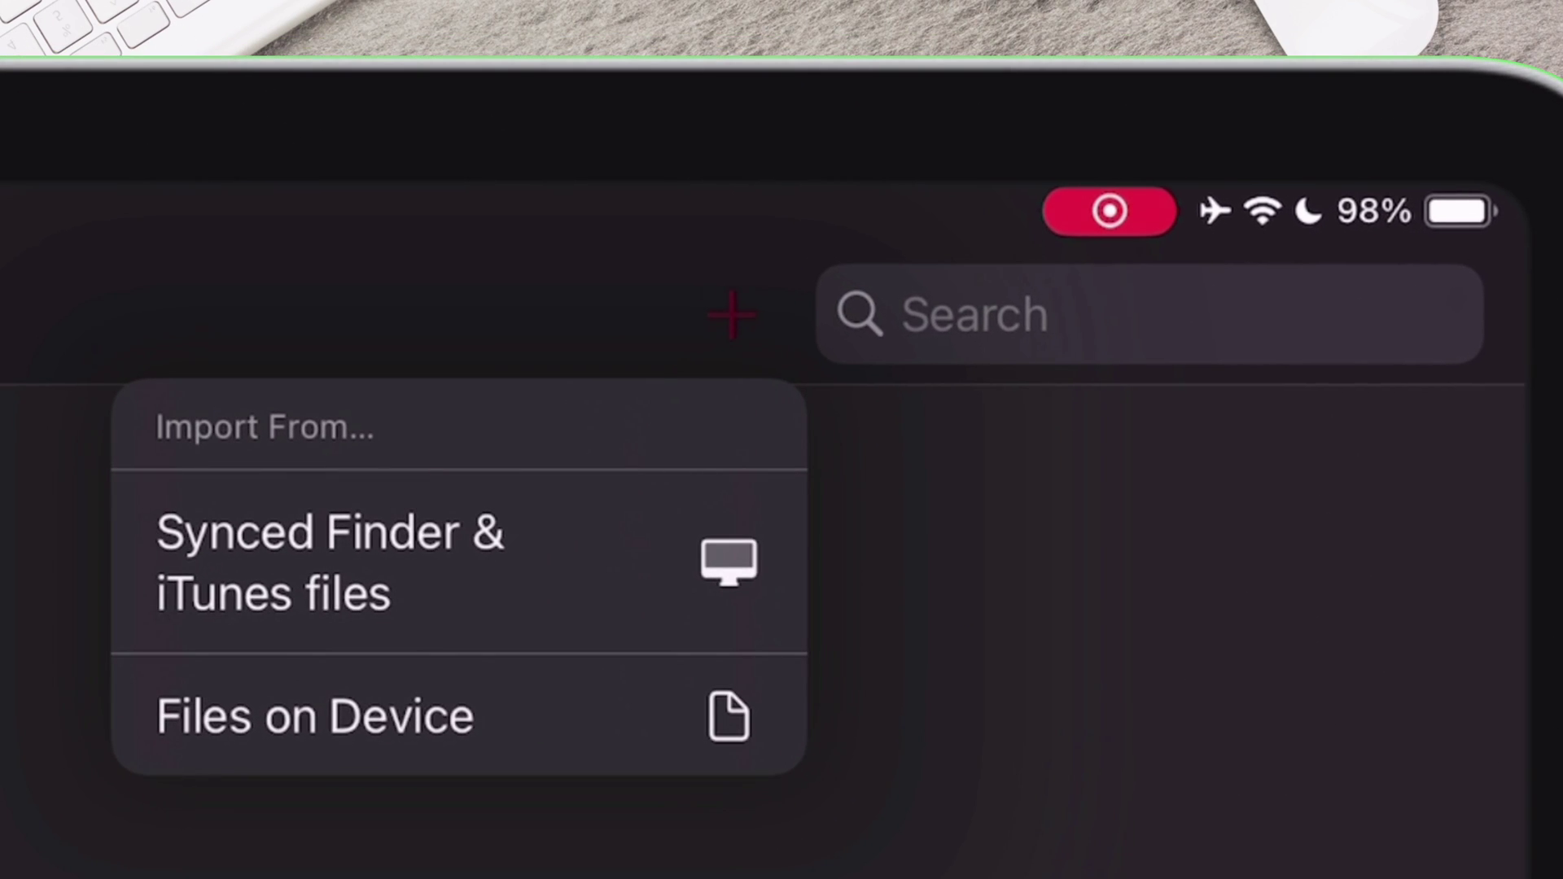
{"action": "left_click", "coordinate": [316, 717]}
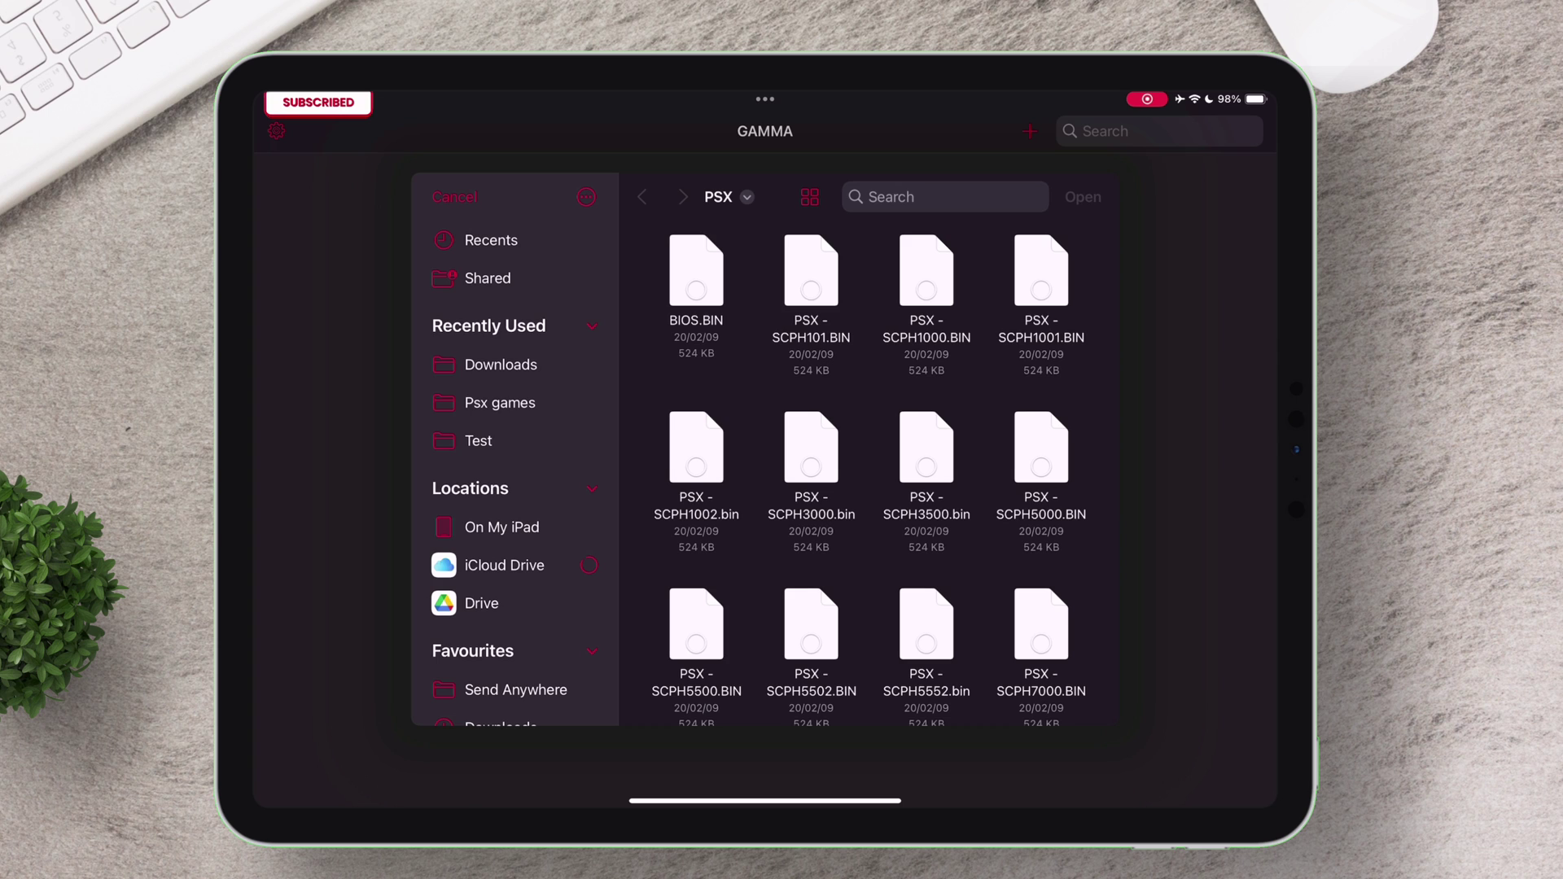
{"action": "left_click", "coordinate": [502, 527]}
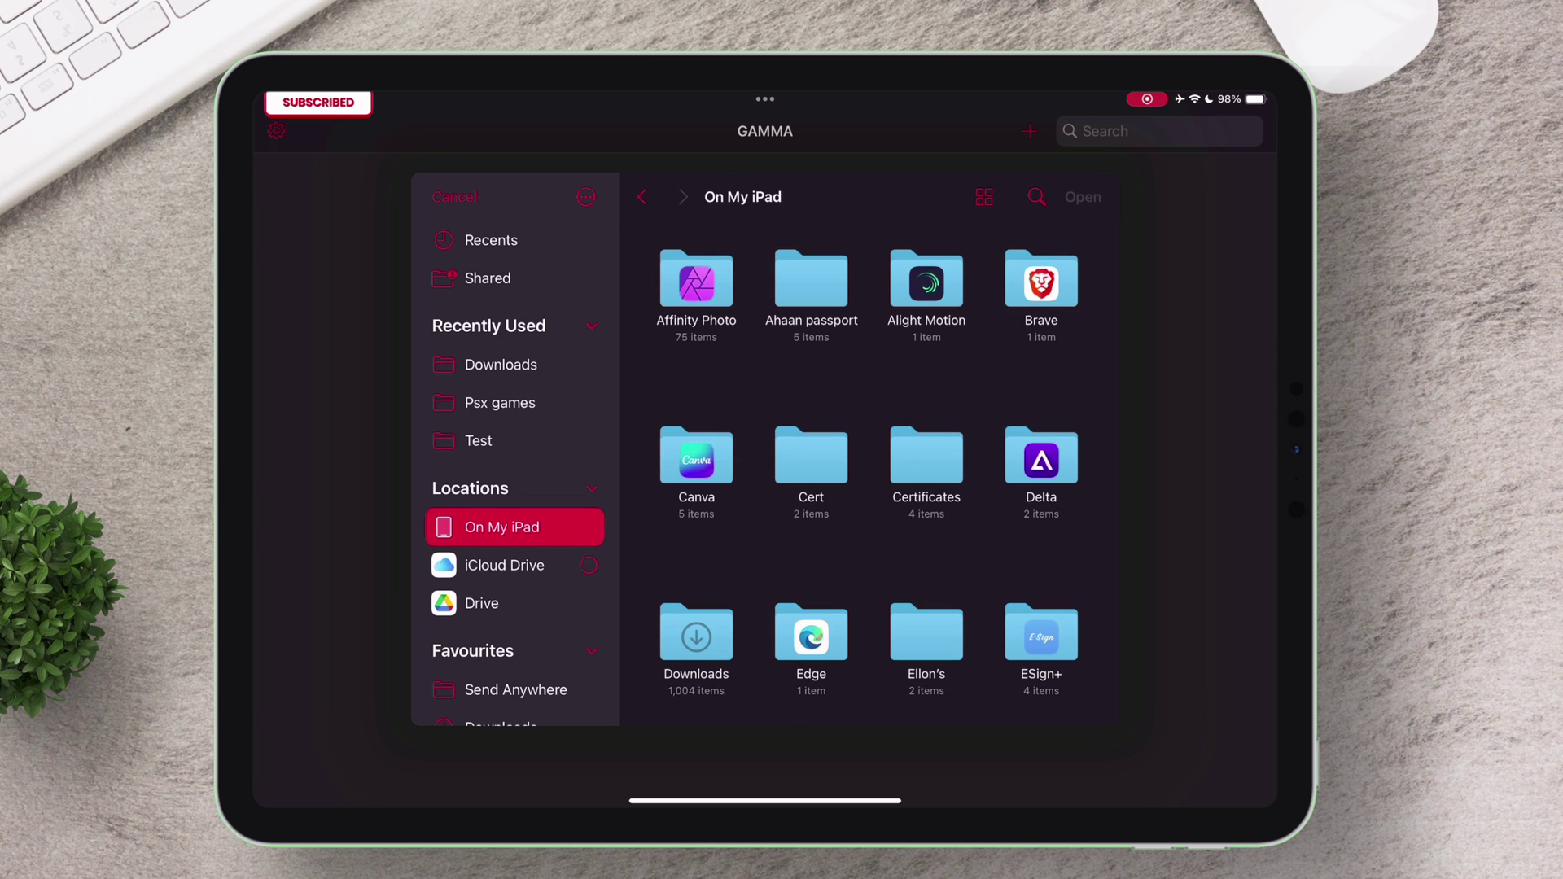
- Import 'resident evil 3.bin' from the Zip Extractor > Resident Evil 3 folder
{"action": "scroll", "coordinate": [868, 456], "scroll_direction": "down", "scroll_amount": 15}
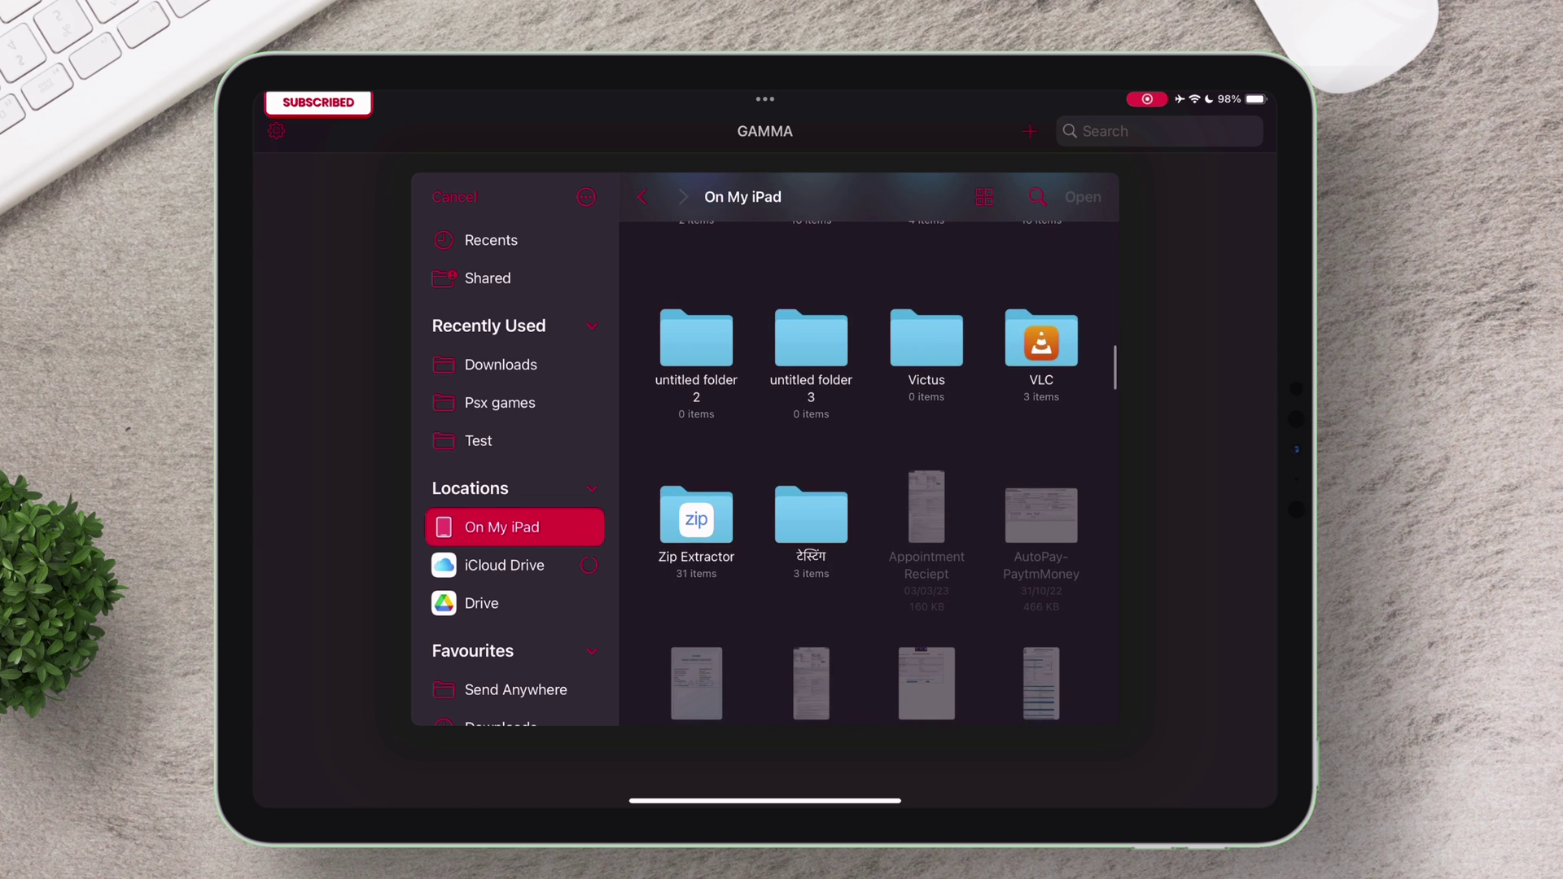
{"action": "left_click", "coordinate": [696, 516]}
{"action": "left_click", "coordinate": [696, 281]}
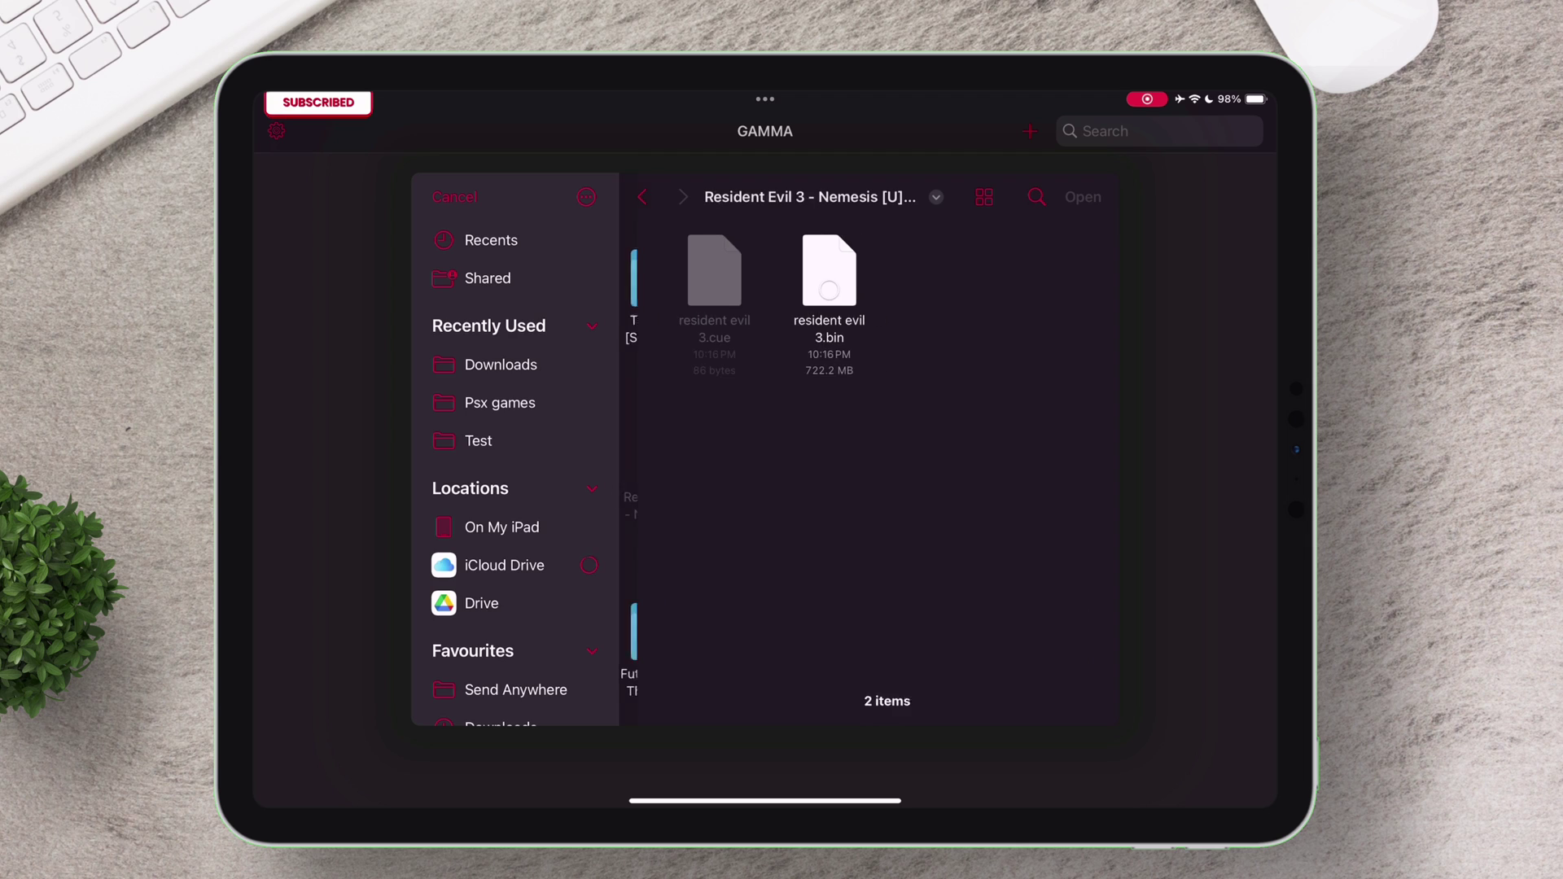
{"action": "left_click", "coordinate": [811, 272]}
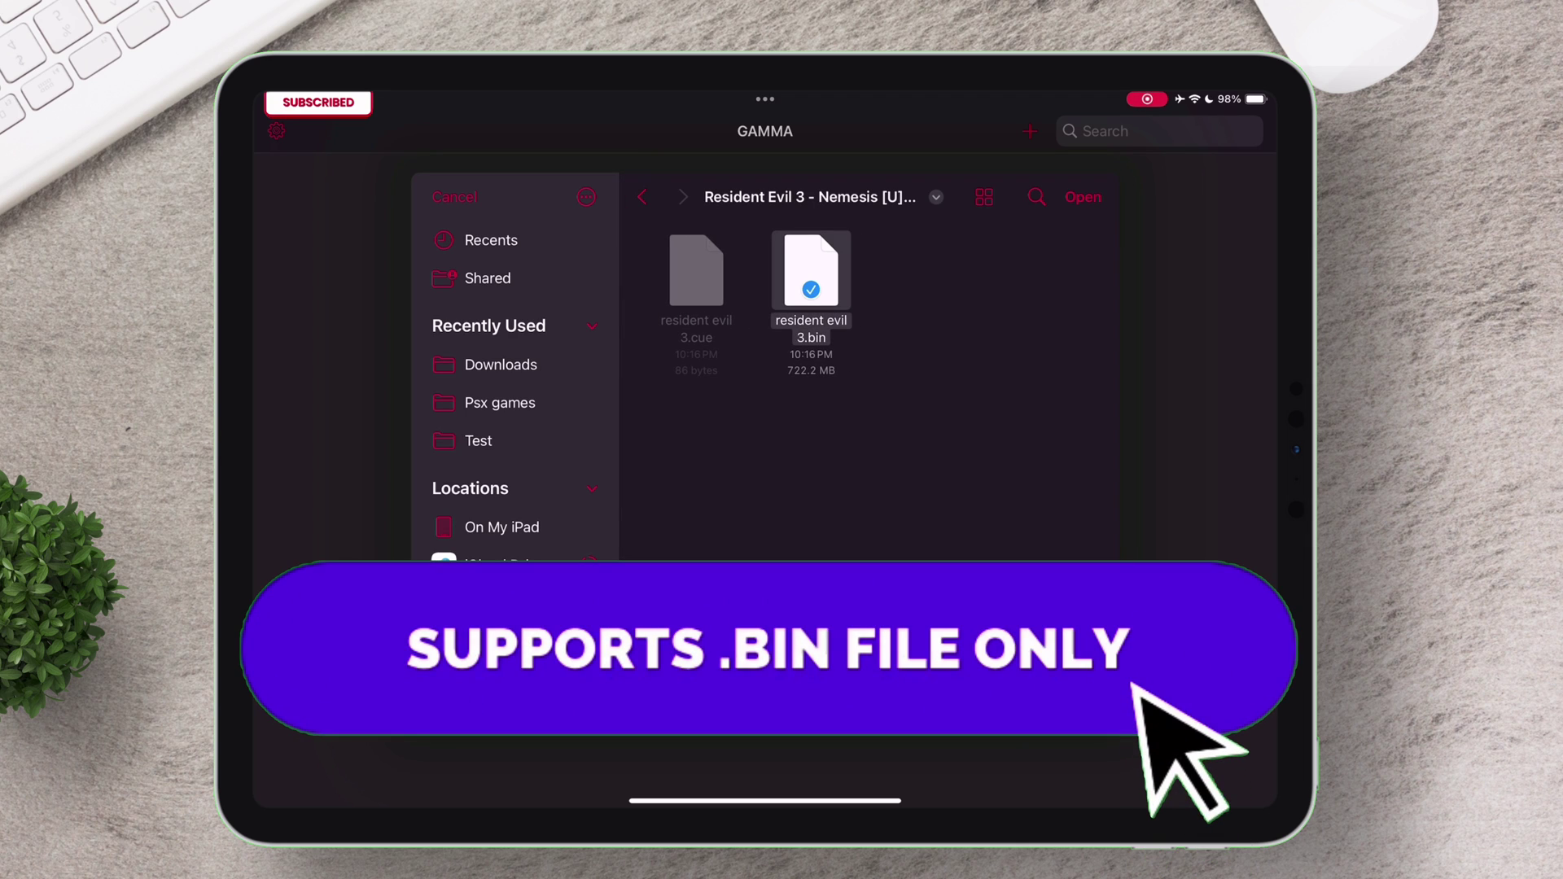
{"action": "left_click", "coordinate": [1083, 196]}
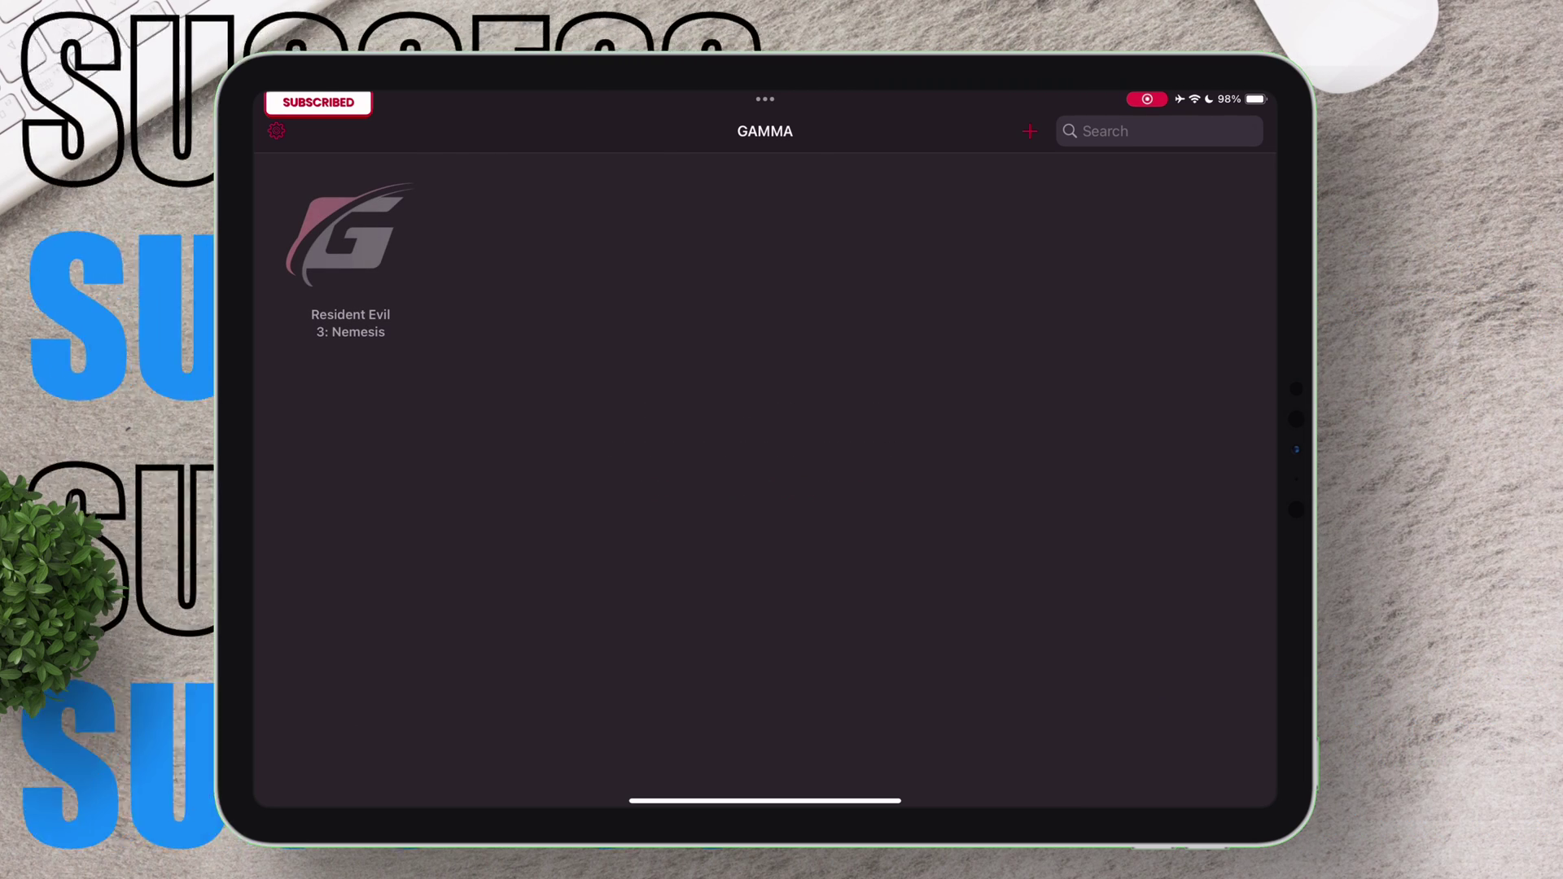
- Launch Resident Evil 3: Nemesis from its tile in the Gamma library
{"action": "left_click", "coordinate": [351, 234]}
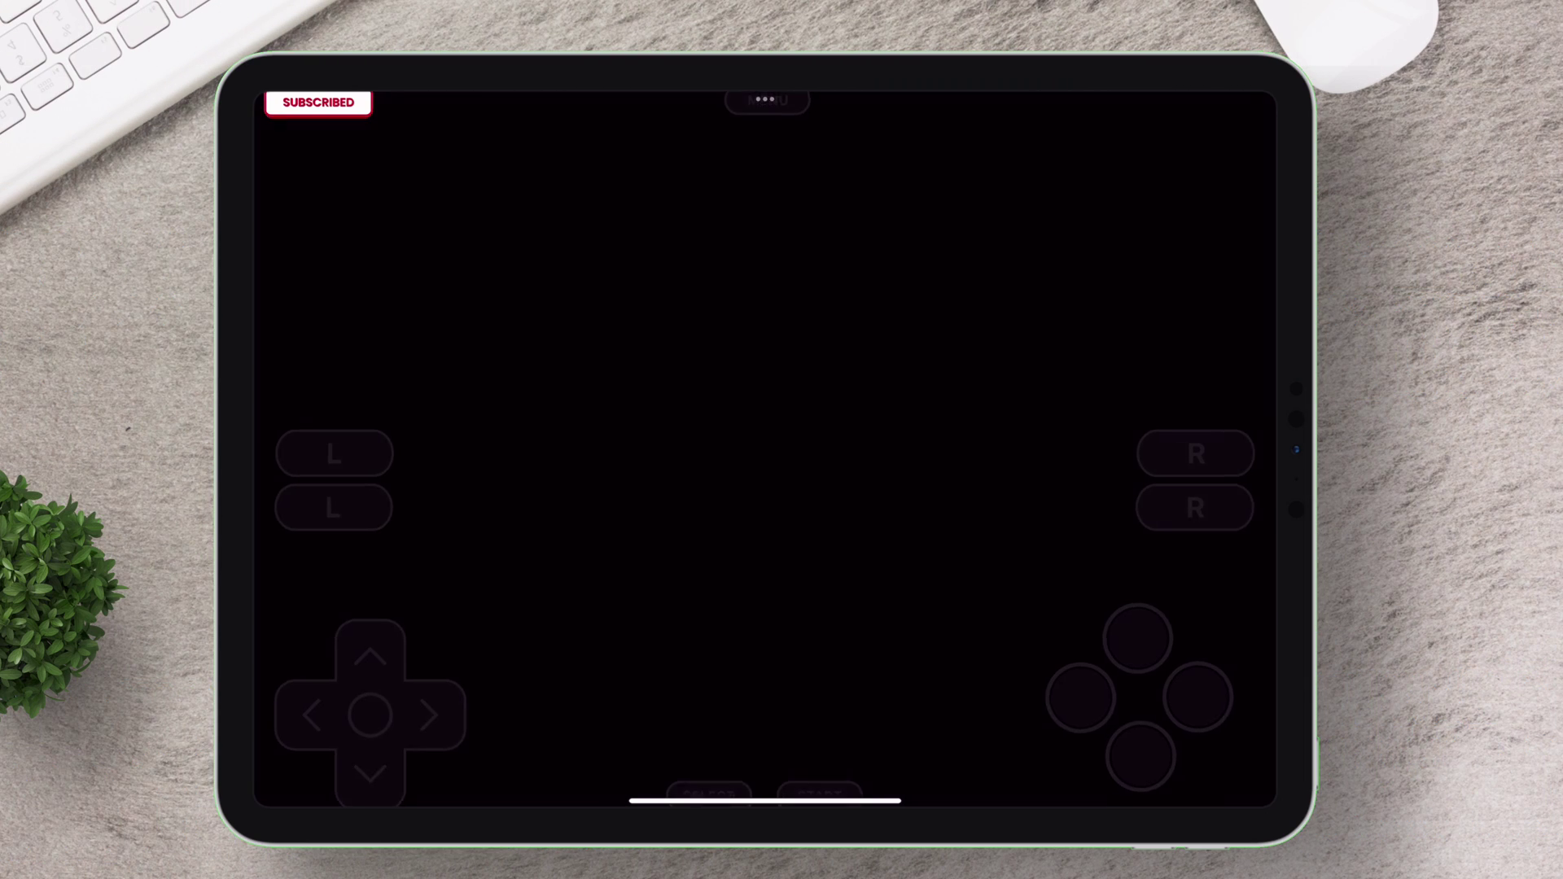